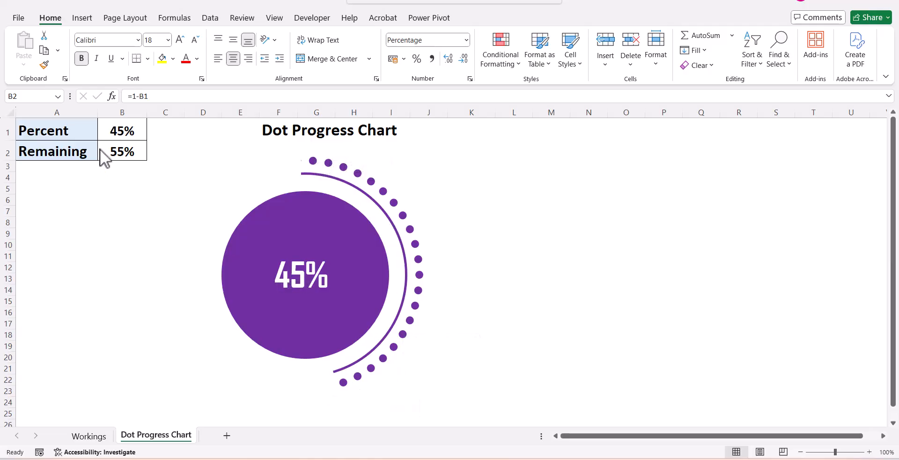
Try 65% and 100% as the Percent value in B1 of the Dot Progress Chart sheet.
{"action": "left_click", "coordinate": [104, 132]}
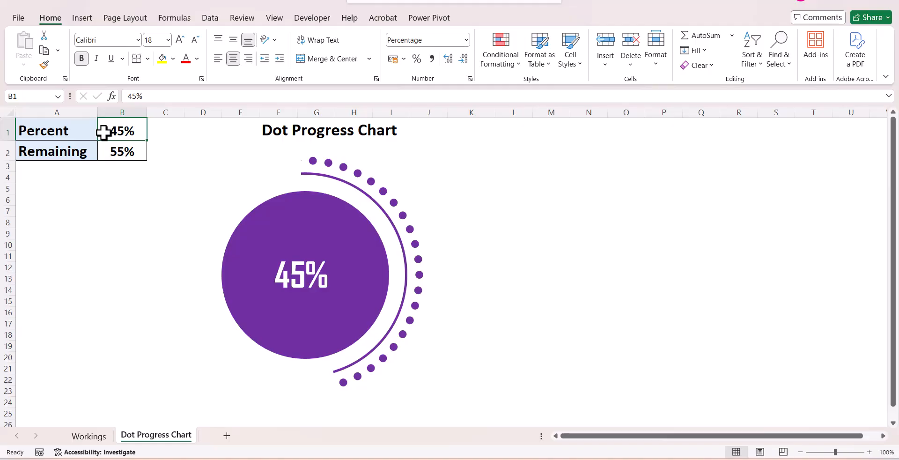
{"action": "type", "text": "65"}
{"action": "key", "text": "Return"}
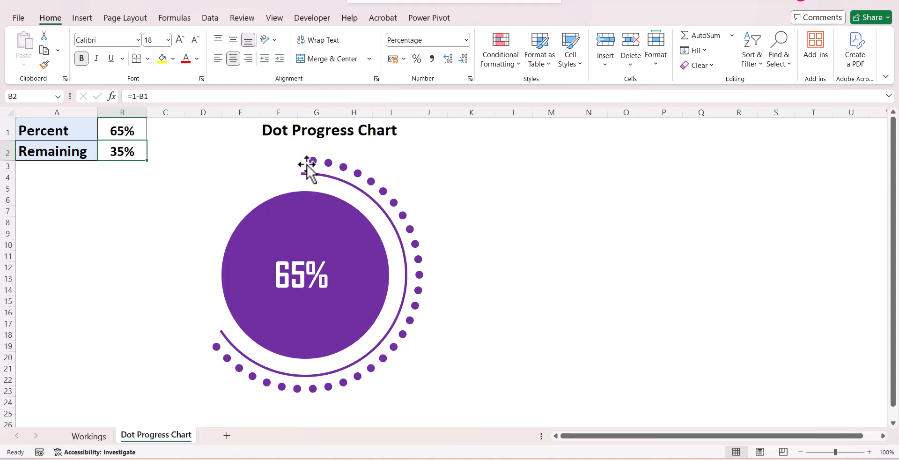
{"action": "left_click", "coordinate": [134, 130]}
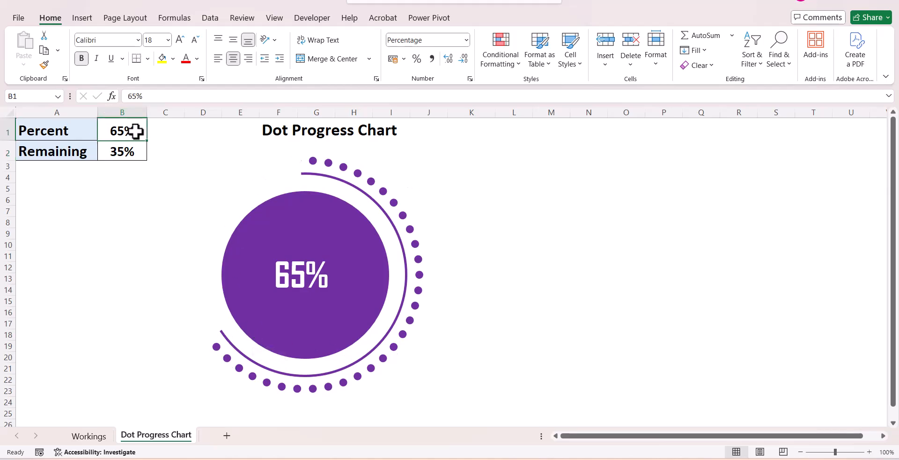
{"action": "type", "text": "100"}
{"action": "key", "text": "Return"}
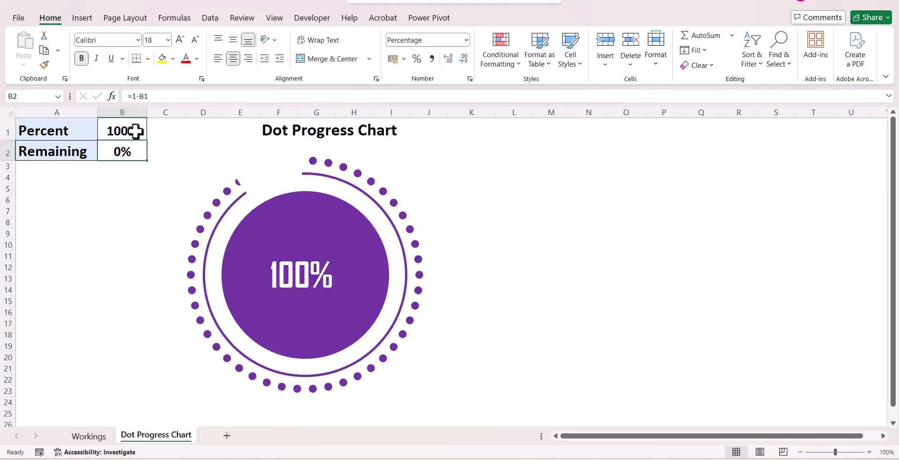
Set the Percent value in B1 of the Dot Progress Chart sheet to 5%.
{"action": "left_click", "coordinate": [135, 132]}
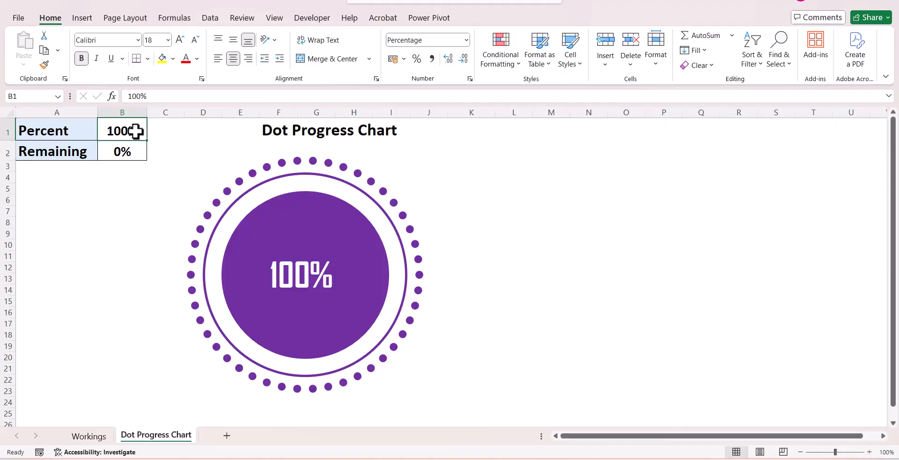
{"action": "type", "text": "5"}
{"action": "key", "text": "Return"}
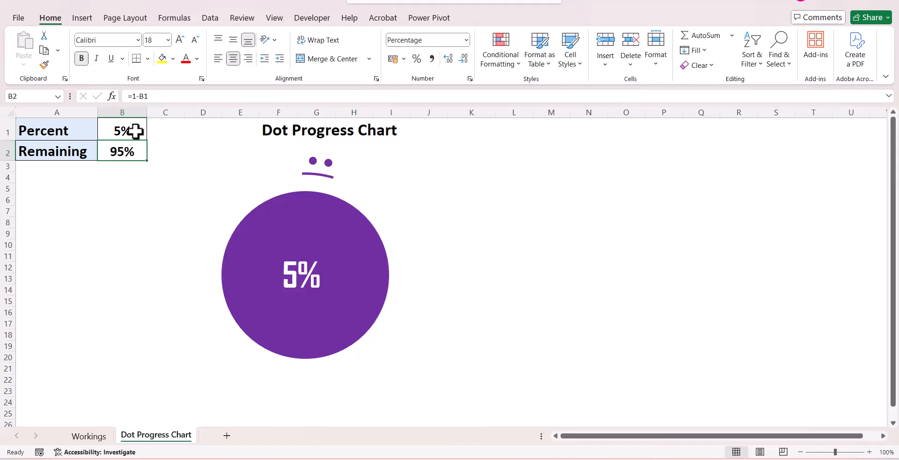
{"action": "mouse_move", "coordinate": [342, 169]}
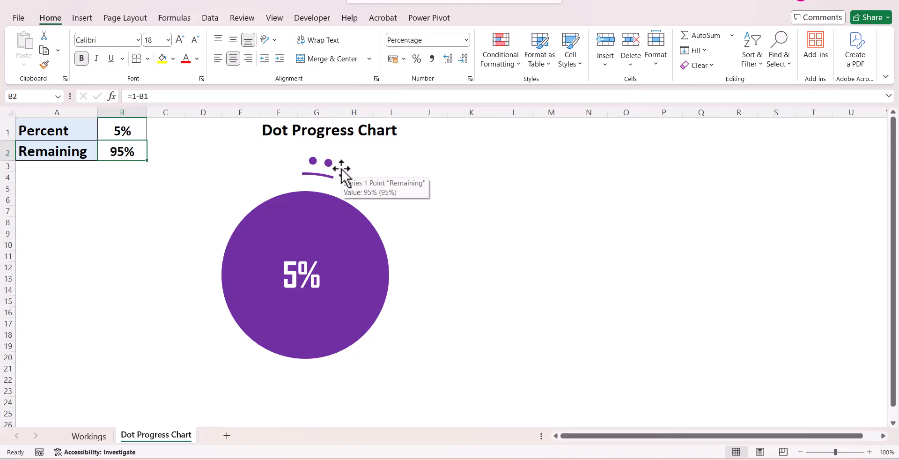
On the Workings sheet, enter 65% as Percent in B1 and the formula =1-B1 as Remaining in B2.
{"action": "key", "text": "ctrl+Page_Up"}
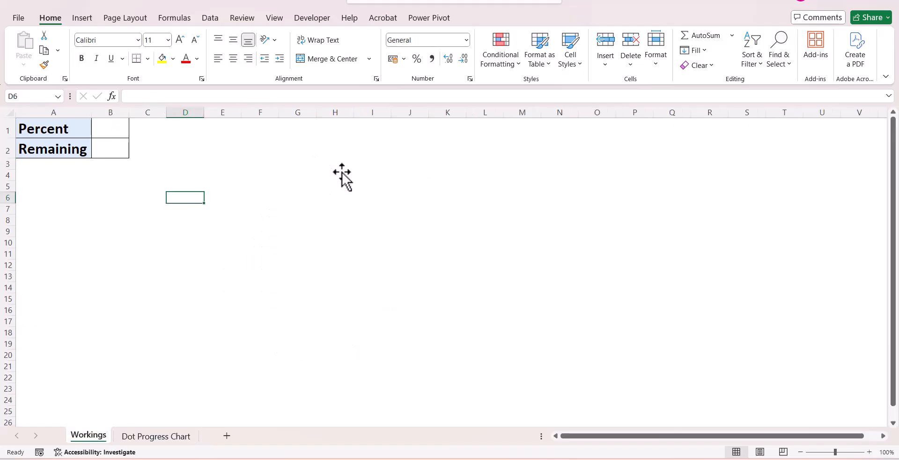
{"action": "left_click", "coordinate": [99, 135]}
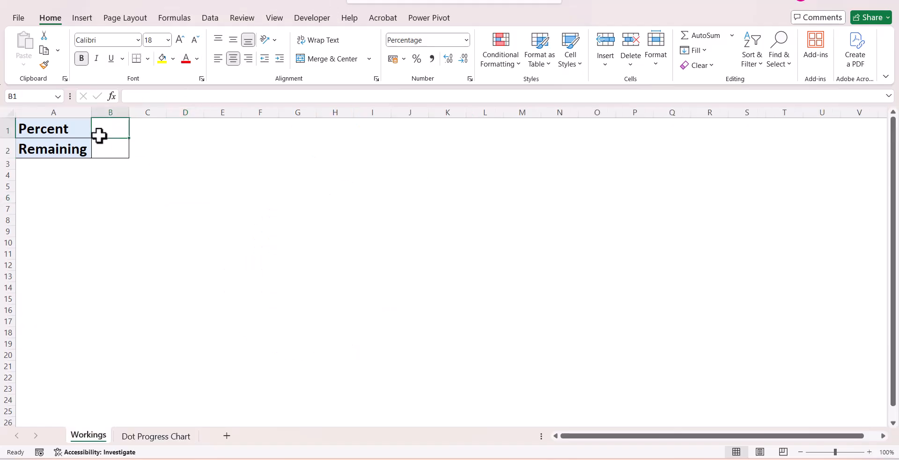
{"action": "type", "text": "65"}
{"action": "left_click", "coordinate": [107, 150]}
{"action": "type", "text": "="}
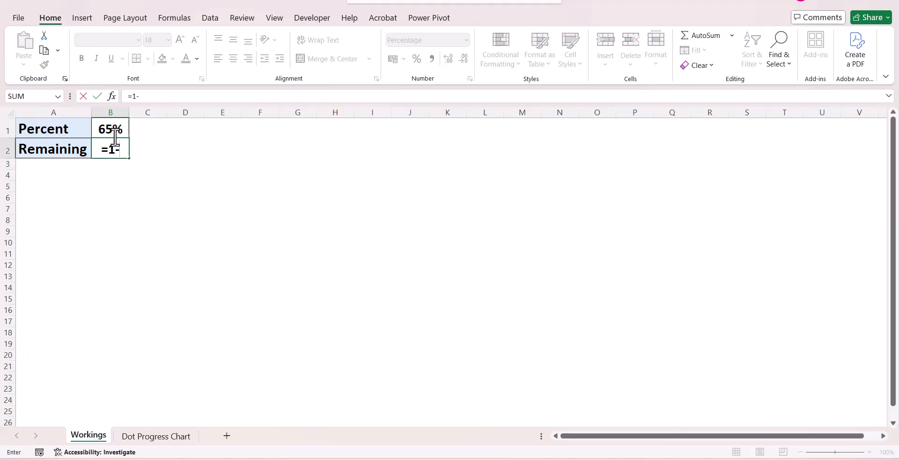
{"action": "type", "text": "1-"}
{"action": "left_click", "coordinate": [113, 130]}
{"action": "key", "text": "Return"}
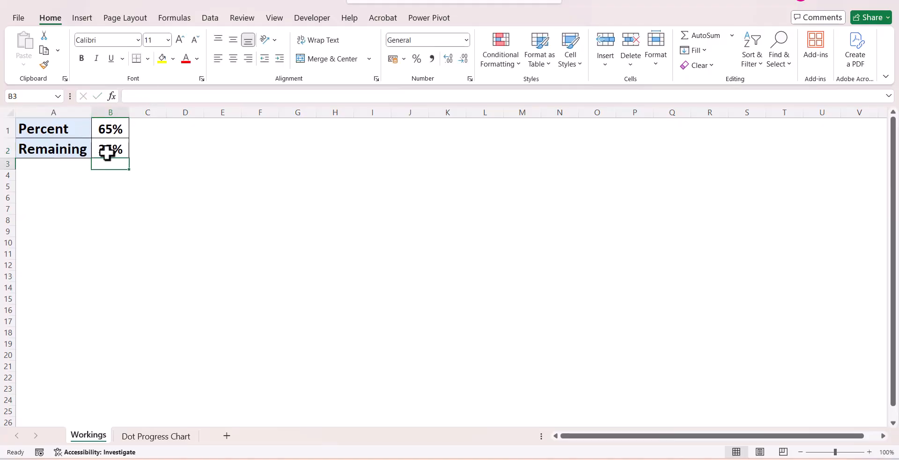
Draw a circle about 11 cm in diameter with the Oval shape, placed beside the Percent table.
{"action": "left_click", "coordinate": [269, 197]}
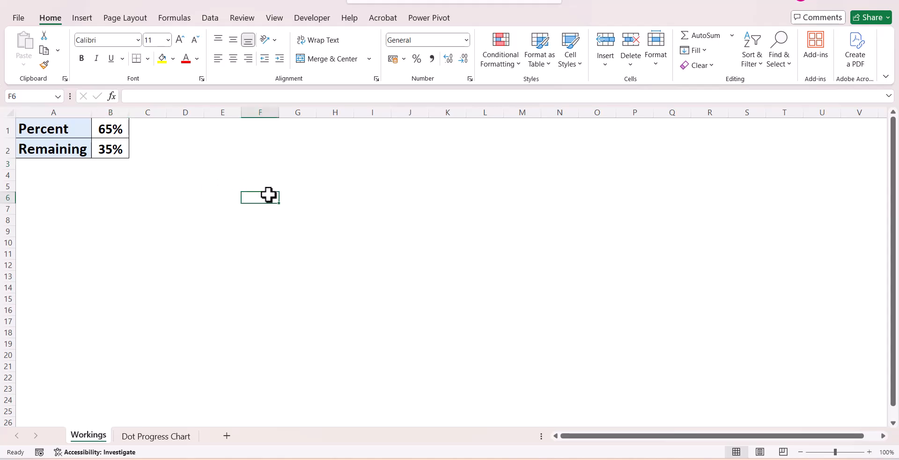
{"action": "left_click", "coordinate": [82, 18]}
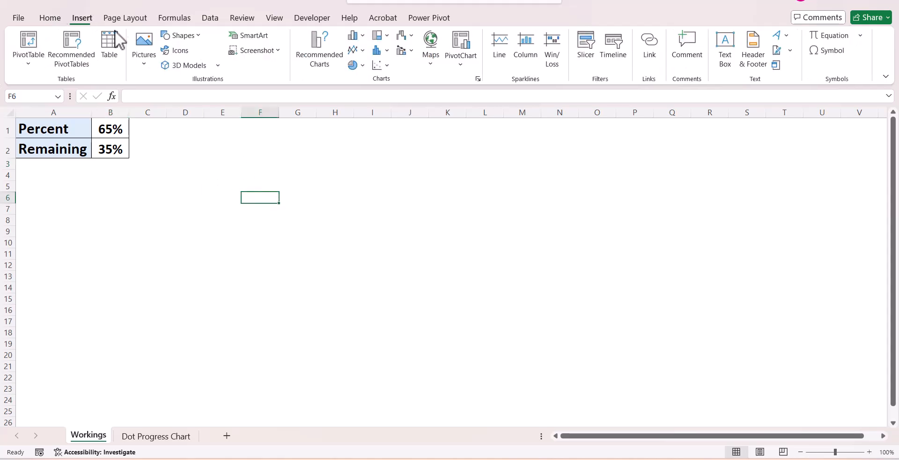
{"action": "left_click", "coordinate": [201, 36]}
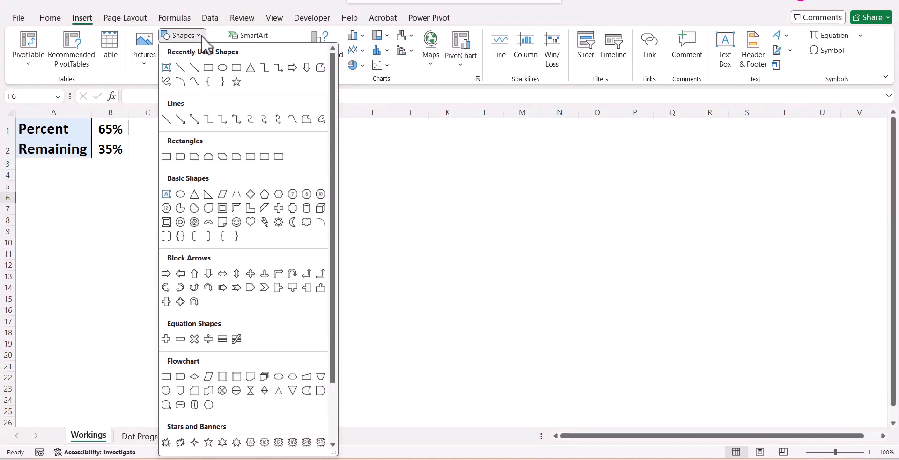
{"action": "left_click", "coordinate": [226, 67]}
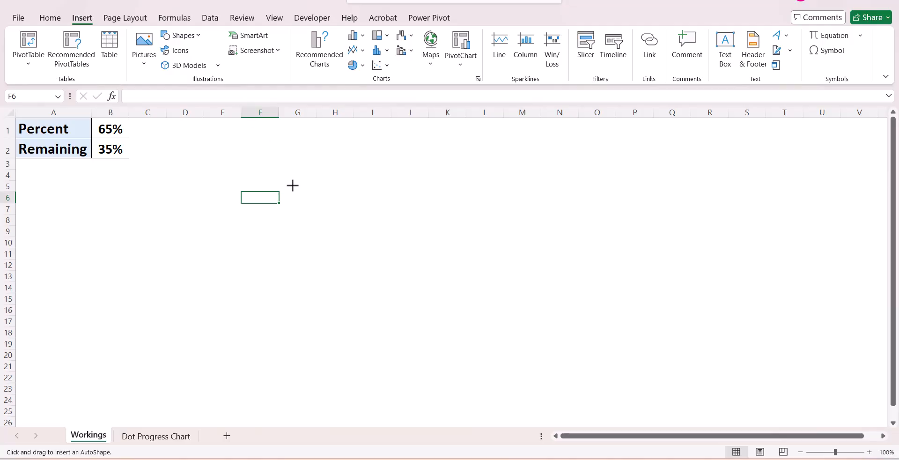
{"action": "left_click_drag", "start_coordinate": [222, 144], "coordinate": [468, 356]}
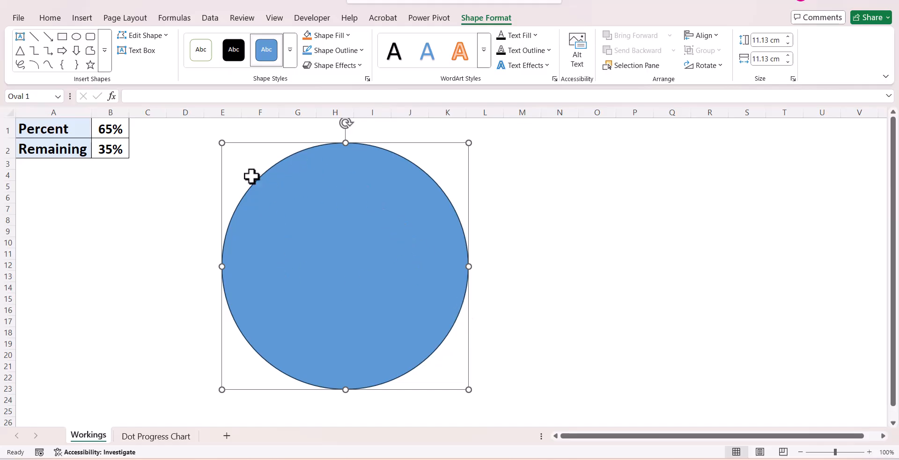
{"action": "left_click_drag", "start_coordinate": [363, 228], "coordinate": [351, 224]}
Remove the circle's fill in the Format Shape settings.
{"action": "right_click", "coordinate": [351, 225]}
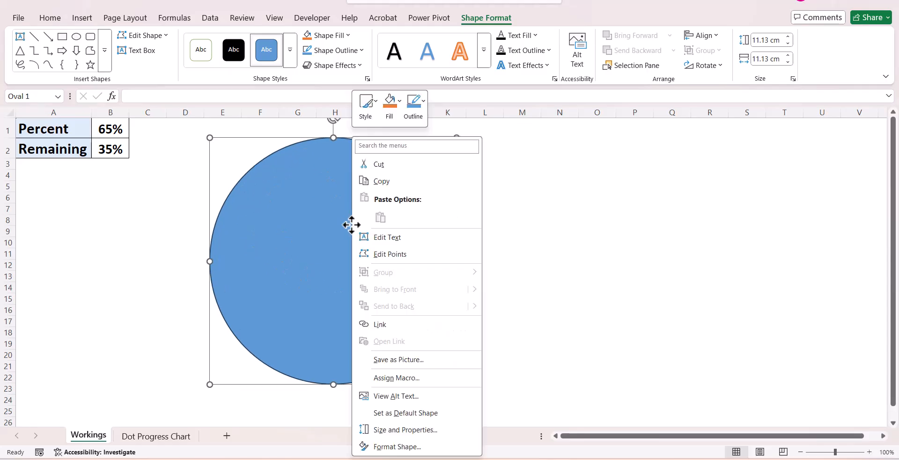
{"action": "left_click", "coordinate": [445, 446]}
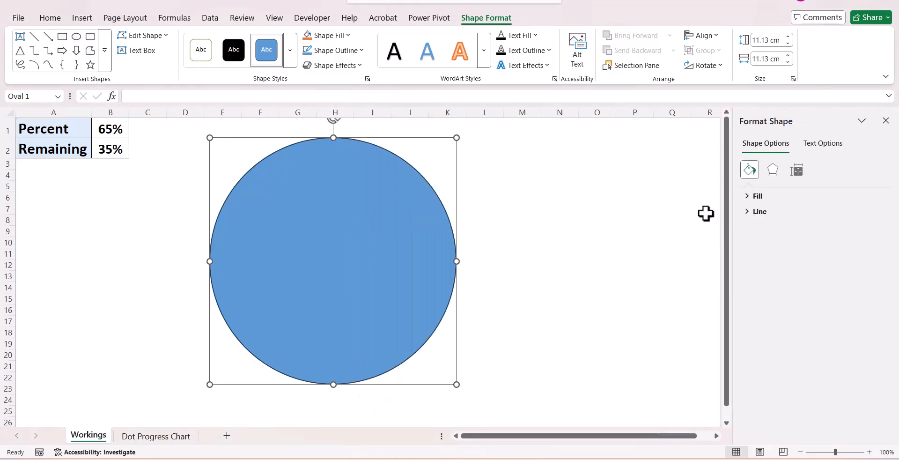
{"action": "left_click", "coordinate": [745, 196]}
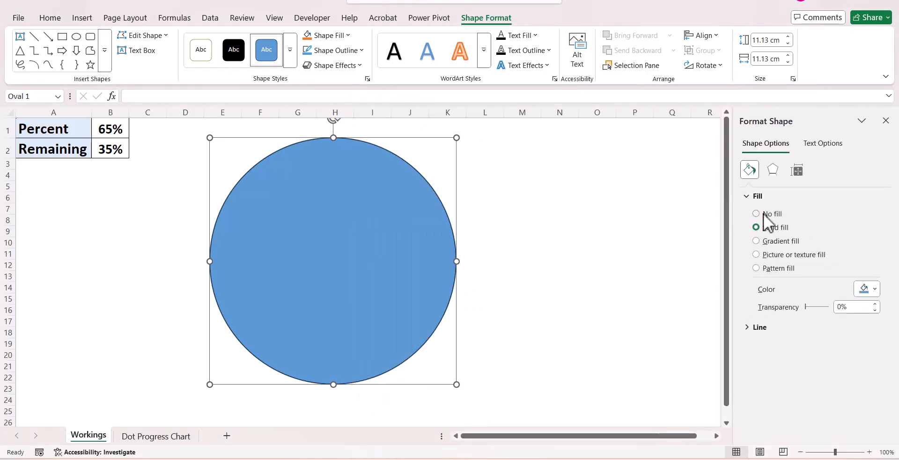
{"action": "left_click", "coordinate": [763, 213]}
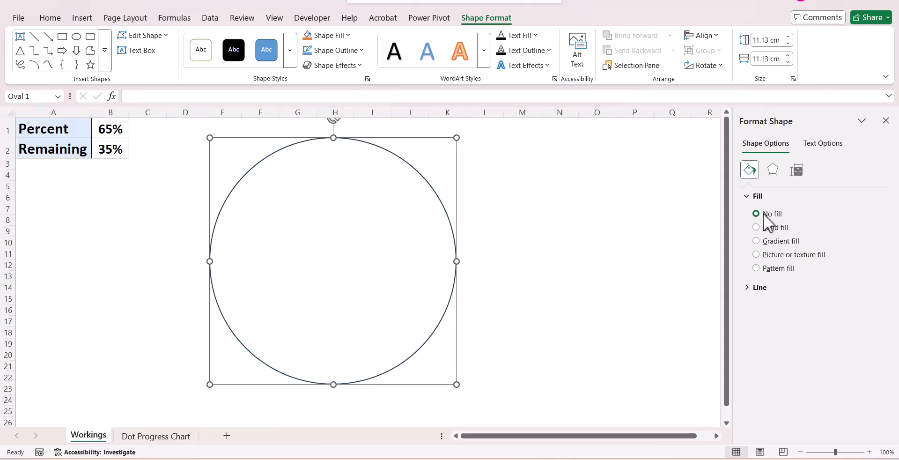
Give the circle a solid line in standard purple with a width of 11 pt.
{"action": "left_click", "coordinate": [746, 286]}
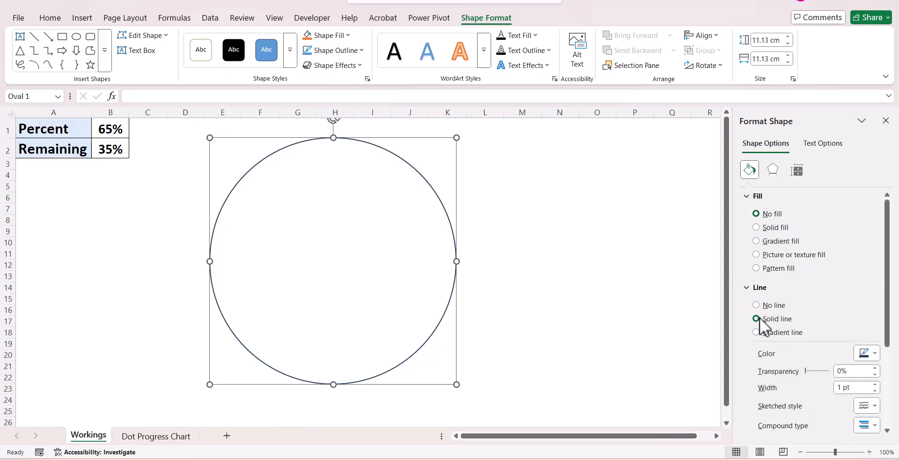
{"action": "left_click", "coordinate": [869, 354]}
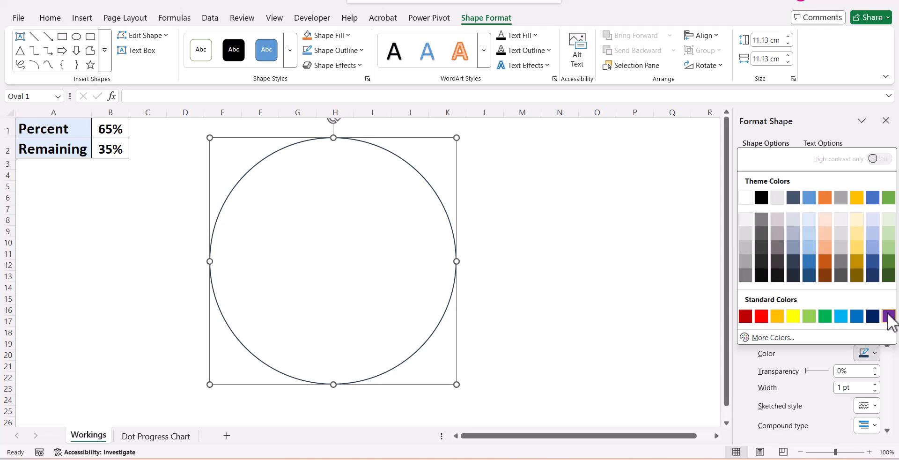
{"action": "left_click", "coordinate": [888, 317]}
{"action": "scroll", "coordinate": [851, 356], "scroll_direction": "down", "scroll_amount": 1}
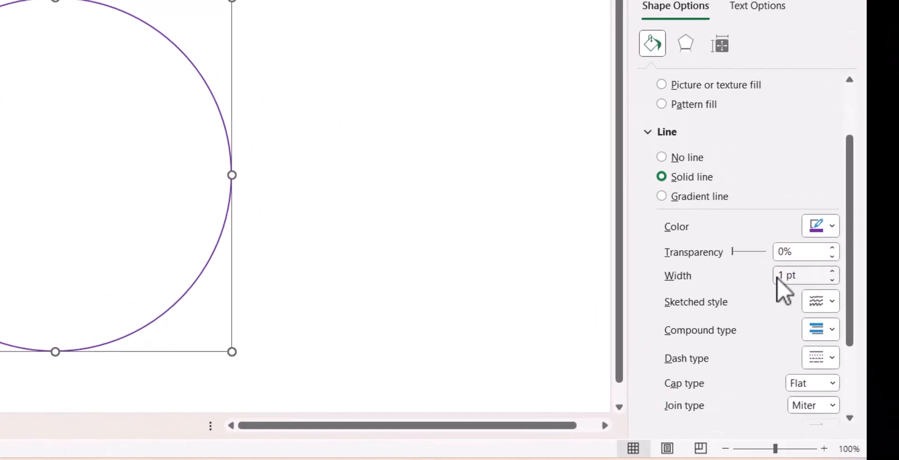
{"action": "key", "text": "Return"}
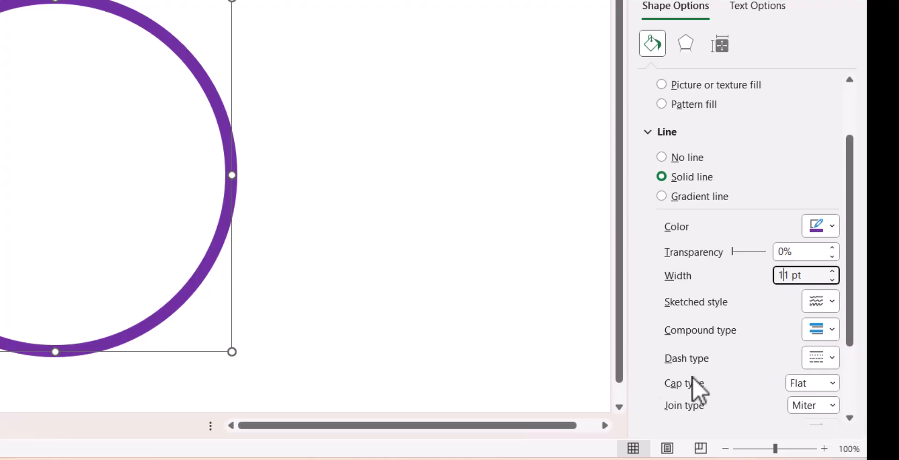
Turn the circle's outline into dots using the square-dot dash type and the Round cap type.
{"action": "left_click", "coordinate": [834, 360]}
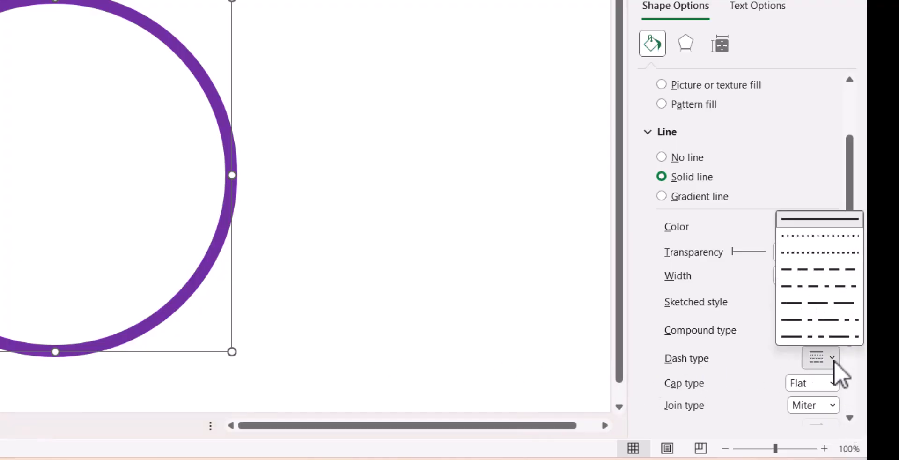
{"action": "left_click", "coordinate": [808, 252]}
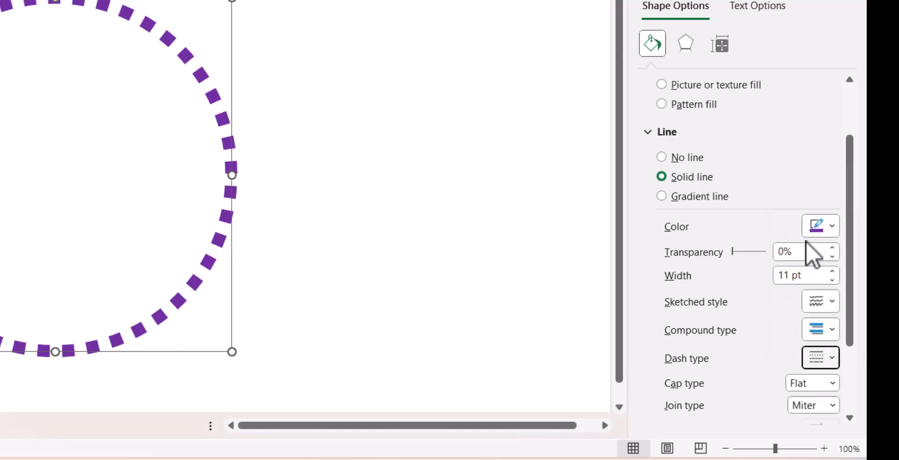
{"action": "left_click", "coordinate": [807, 388]}
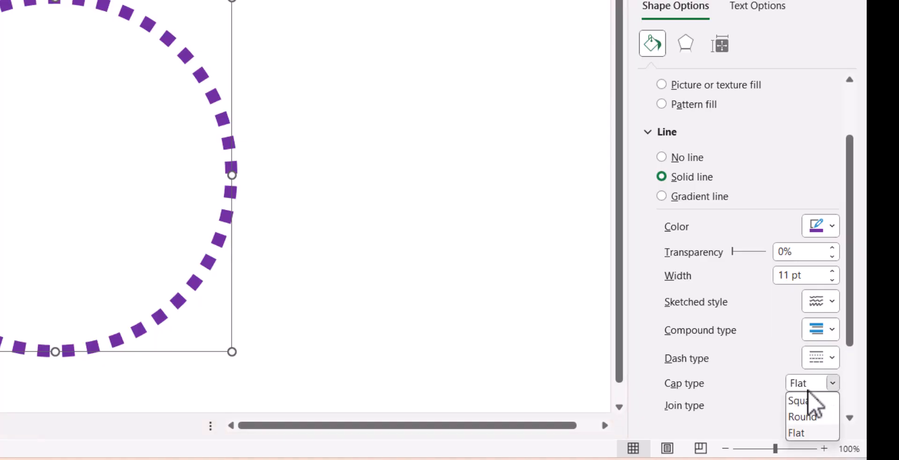
{"action": "left_click", "coordinate": [803, 416]}
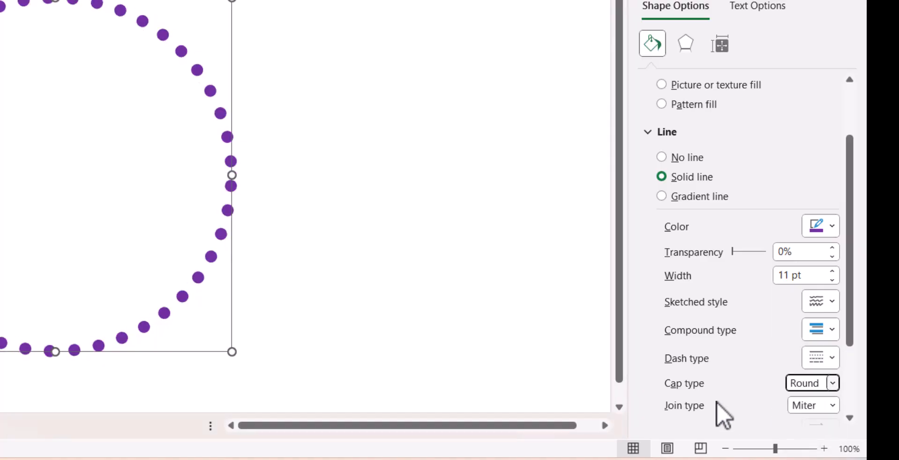
{"action": "left_click", "coordinate": [450, 179]}
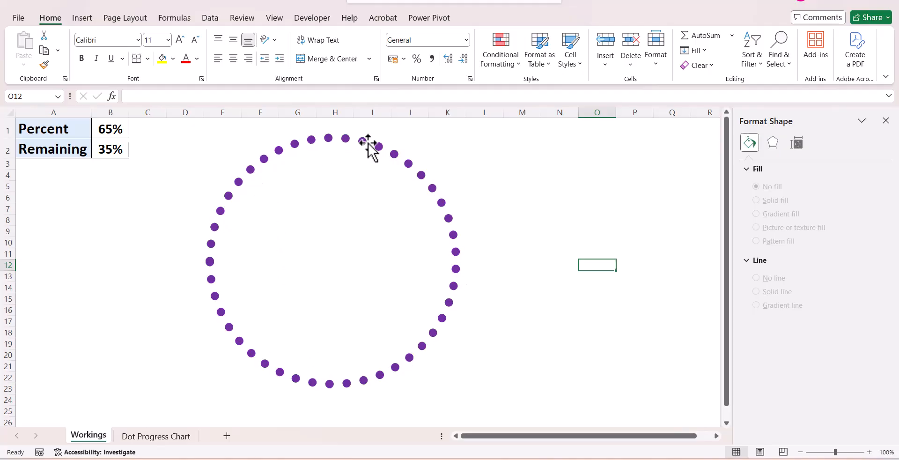
Duplicate the dotted circle, shrink the copy and place it inside the original circle.
{"action": "left_click", "coordinate": [260, 160]}
{"action": "key", "text": "ctrl+c"}
{"action": "left_click", "coordinate": [494, 163]}
{"action": "key", "text": "ctrl+v"}
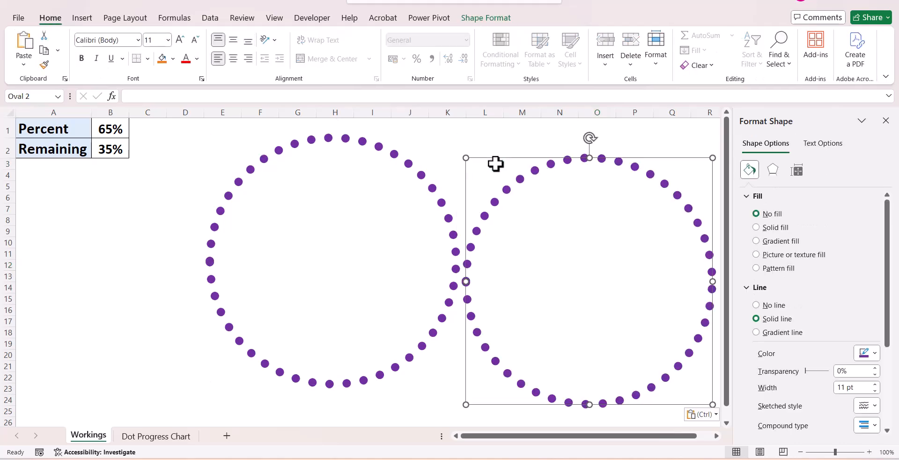
{"action": "left_click_drag", "start_coordinate": [465, 158], "coordinate": [249, 149]}
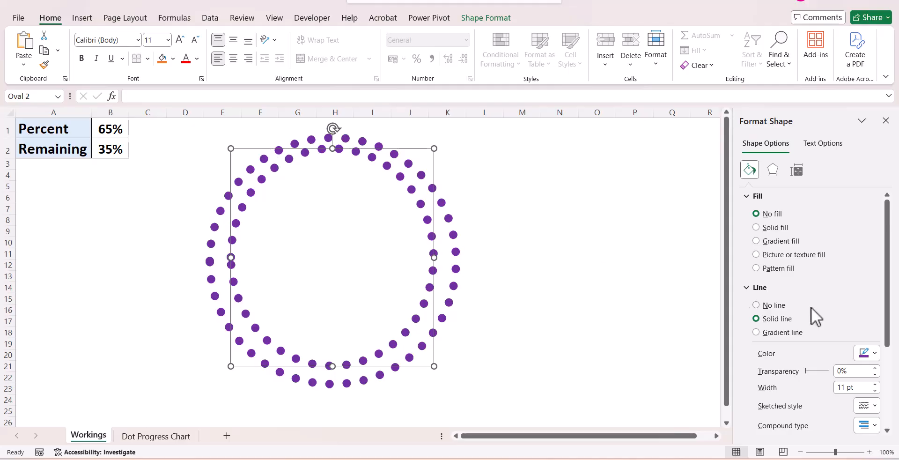
Change the inner circle's outline to the solid dash type and set its width to 5 pt.
{"action": "scroll", "coordinate": [757, 412], "scroll_direction": "down", "scroll_amount": 3}
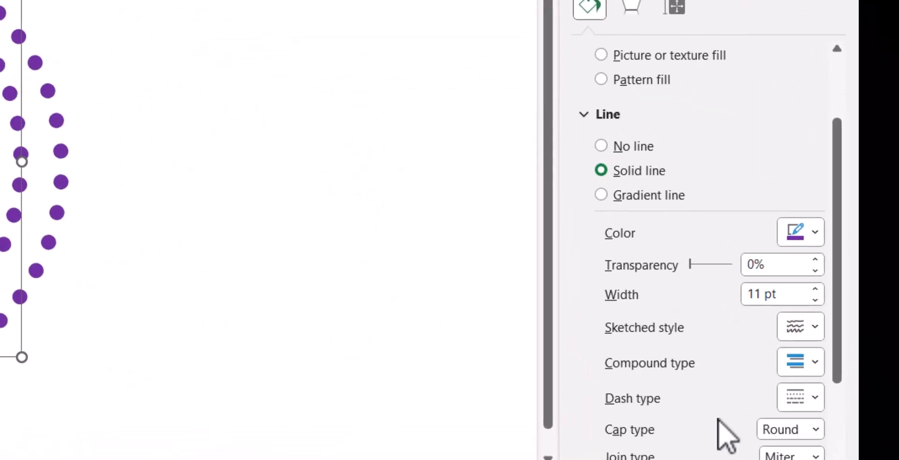
{"action": "left_click", "coordinate": [825, 393]}
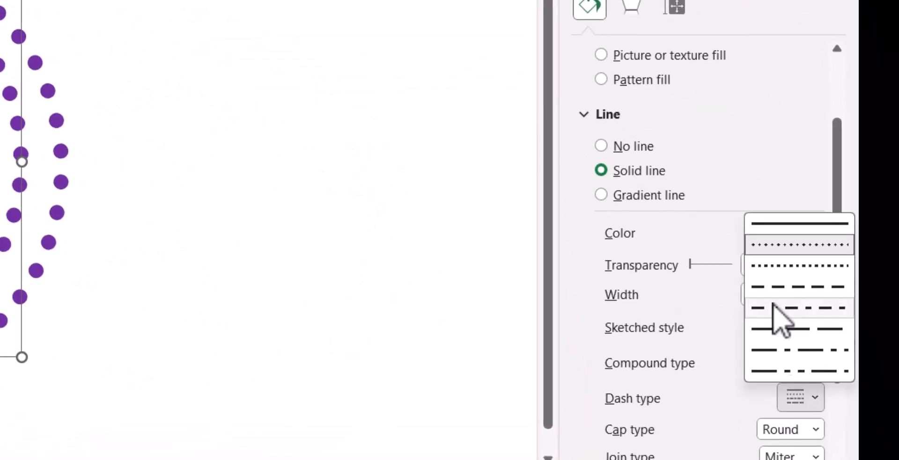
{"action": "left_click", "coordinate": [777, 225]}
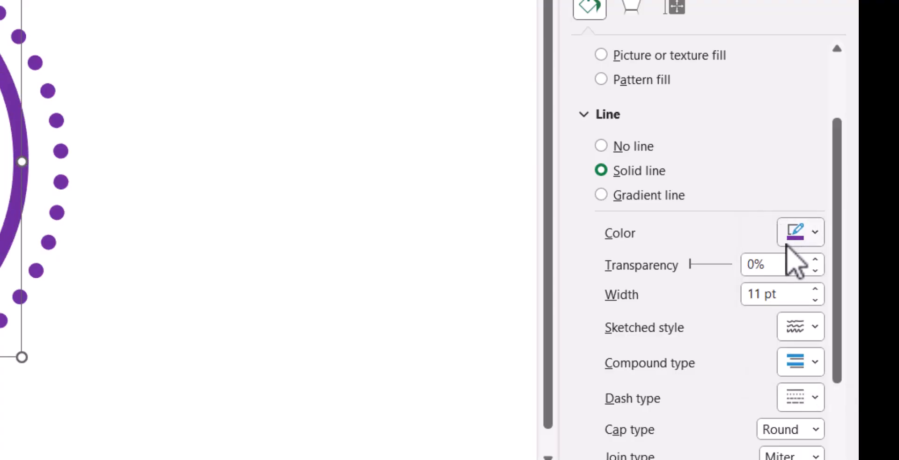
{"action": "left_click", "coordinate": [762, 300]}
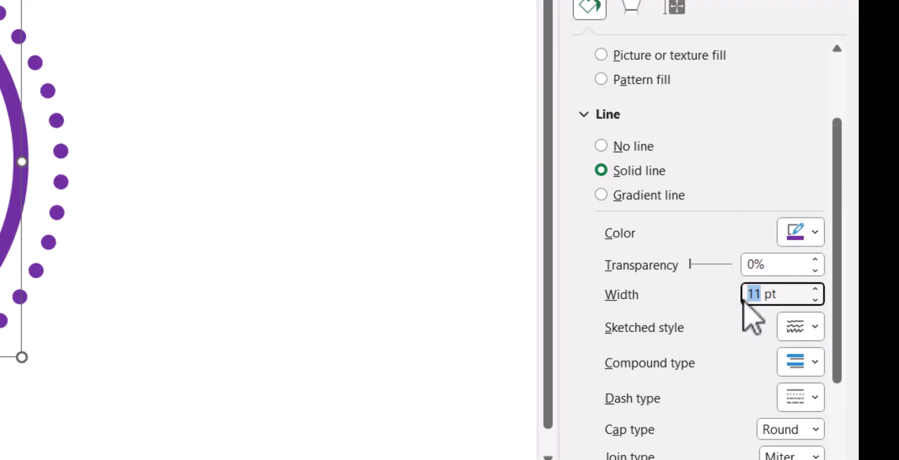
{"action": "type", "text": "5"}
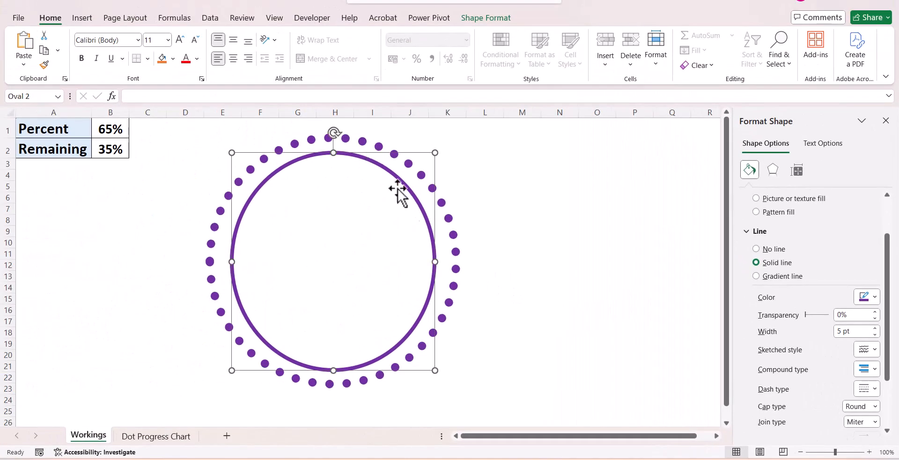
Enlarge the inner circle to about 10.09 cm high and 9.41 cm wide, and align it with the dotted circle using Align Center.
{"action": "left_click_drag", "start_coordinate": [434, 370], "coordinate": [440, 376]}
{"action": "left_click_drag", "start_coordinate": [311, 150], "coordinate": [304, 152]}
{"action": "left_click", "coordinate": [311, 138], "text": "ctrl"}
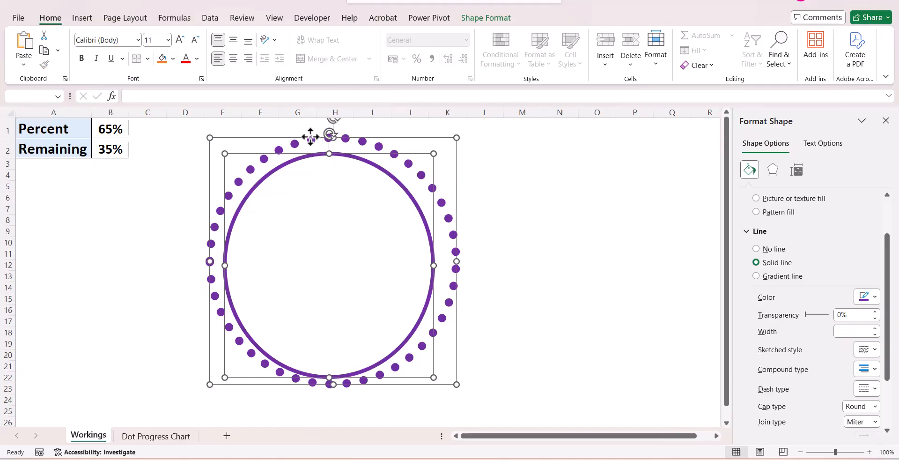
{"action": "left_click", "coordinate": [487, 20]}
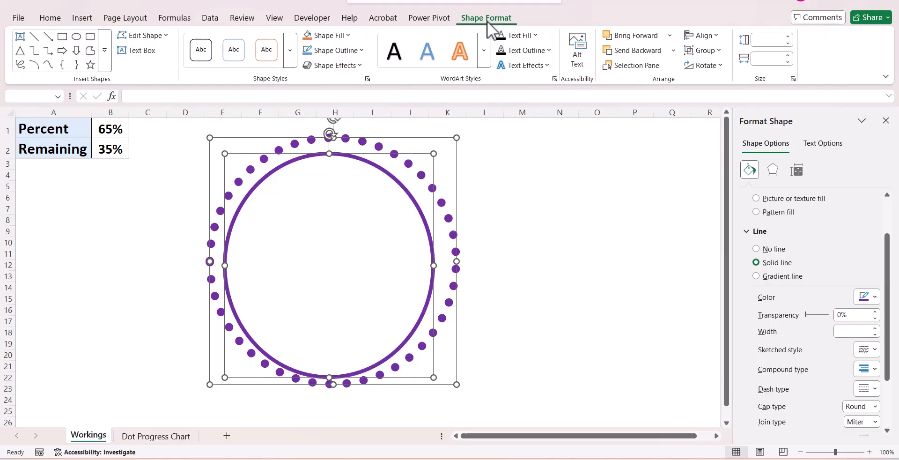
{"action": "left_click", "coordinate": [702, 36]}
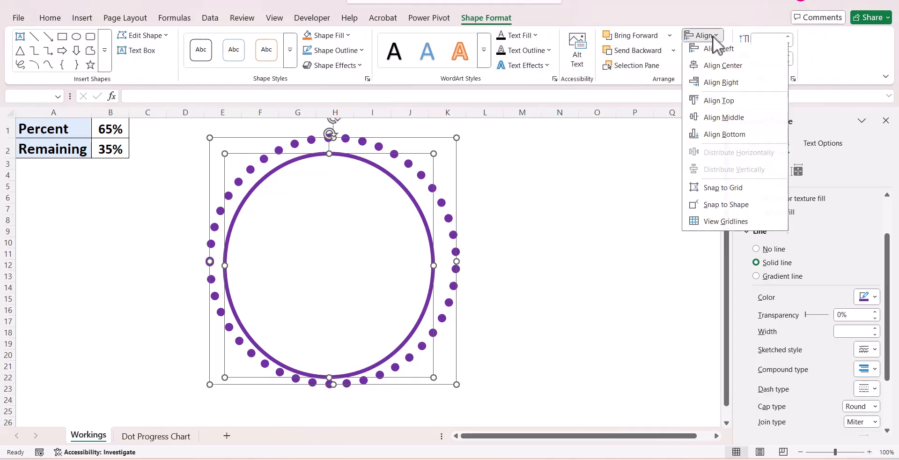
{"action": "left_click", "coordinate": [714, 70]}
{"action": "left_click", "coordinate": [610, 234]}
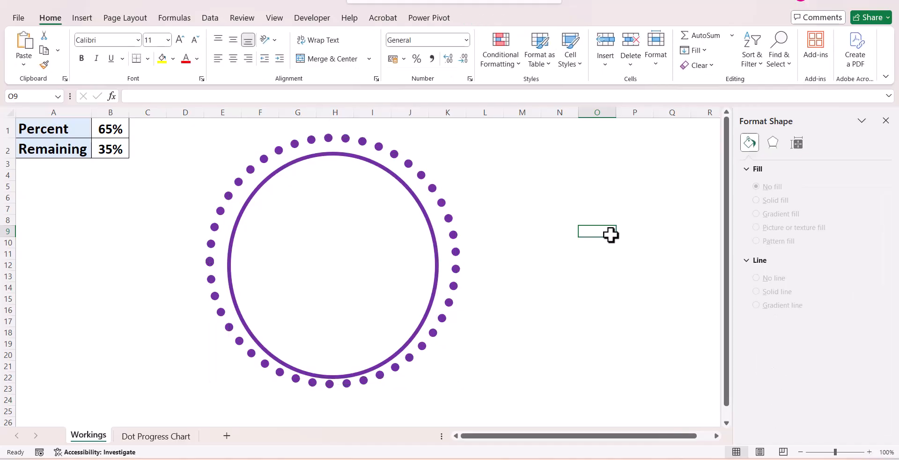
Move the solid-line circle up slightly within the dotted ring, and centre a duplicate inside it, shrunk to about 8.25 cm high and 7.7 cm wide.
{"action": "left_click", "coordinate": [326, 155]}
{"action": "left_click_drag", "start_coordinate": [323, 153], "coordinate": [321, 149]}
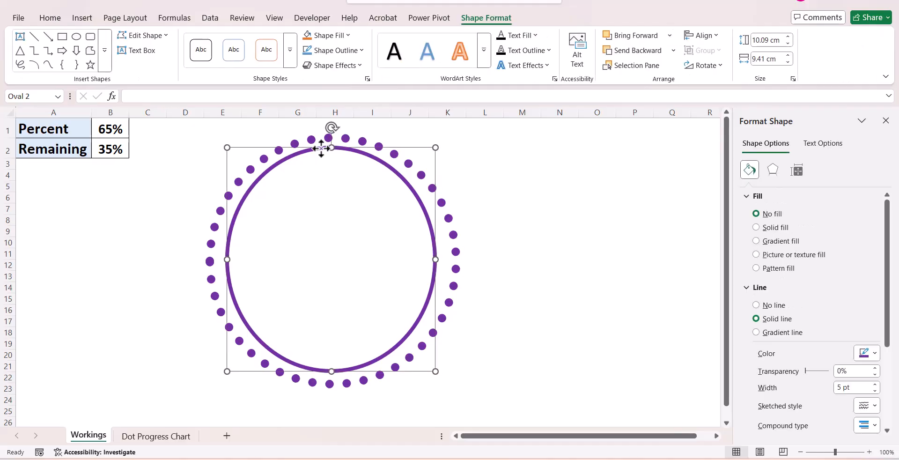
{"action": "key", "text": "ctrl+d"}
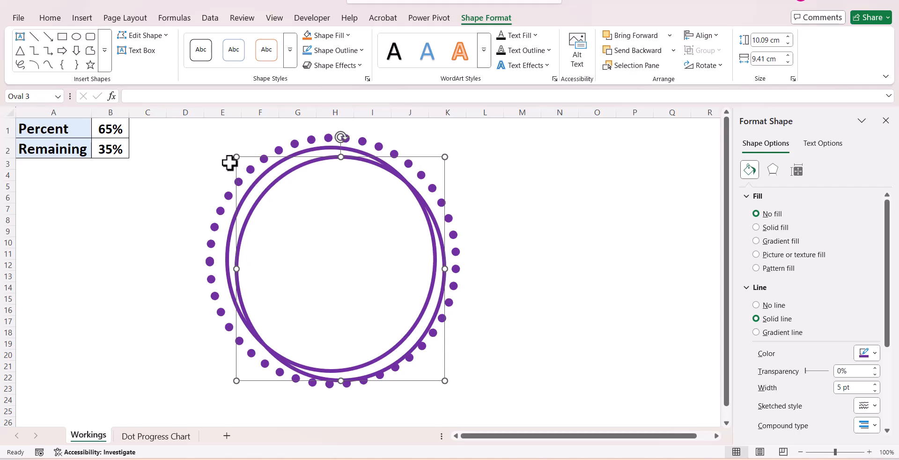
{"action": "left_click_drag", "start_coordinate": [237, 157], "coordinate": [274, 171]}
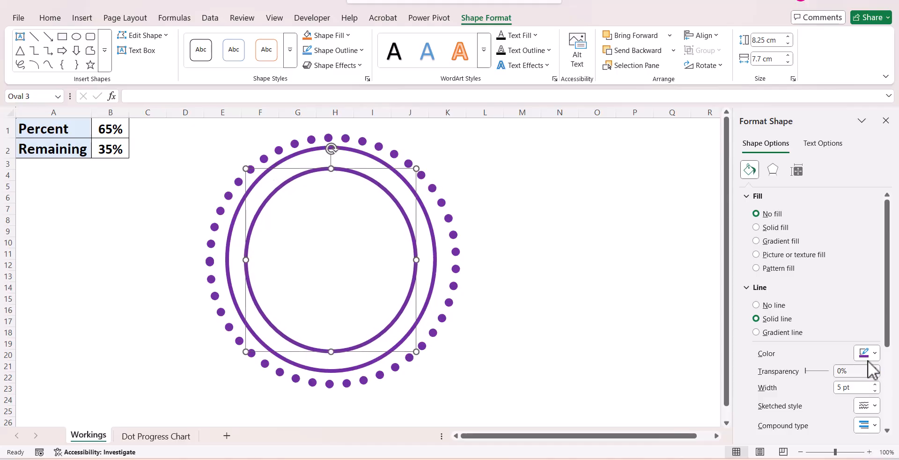
Give the innermost circle a solid fill in standard purple.
{"action": "left_click", "coordinate": [755, 227]}
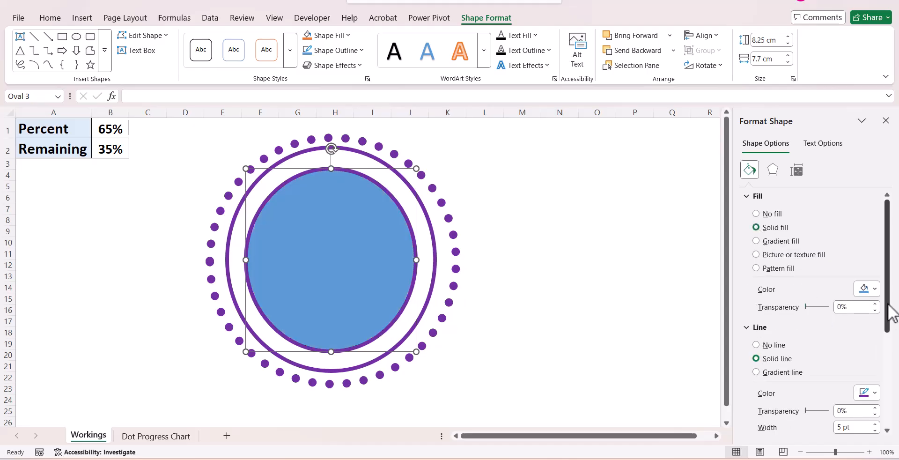
{"action": "left_click", "coordinate": [875, 288]}
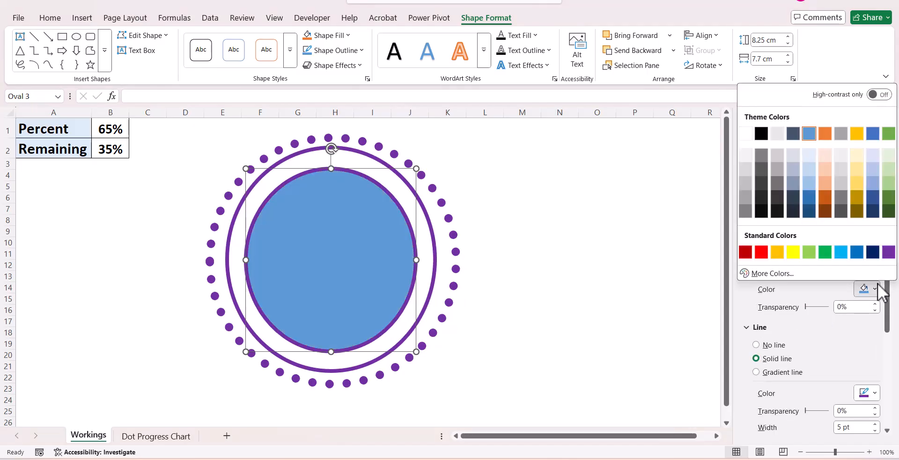
{"action": "left_click", "coordinate": [889, 252]}
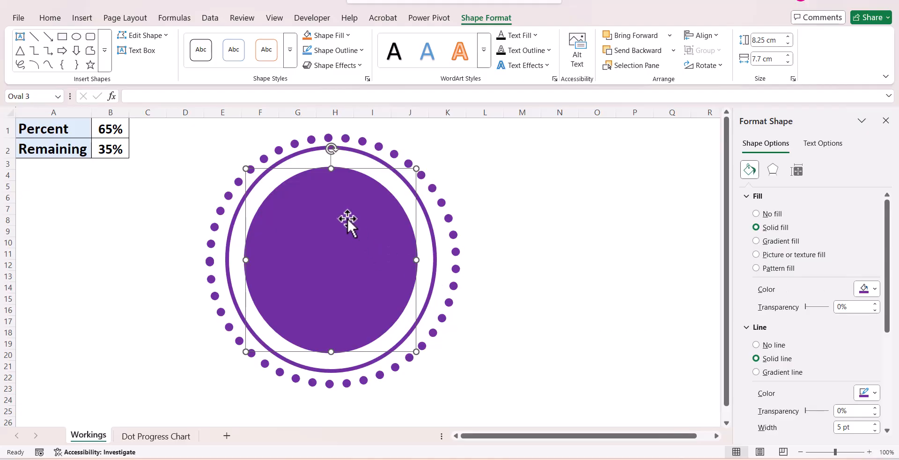
{"action": "left_click", "coordinate": [558, 191]}
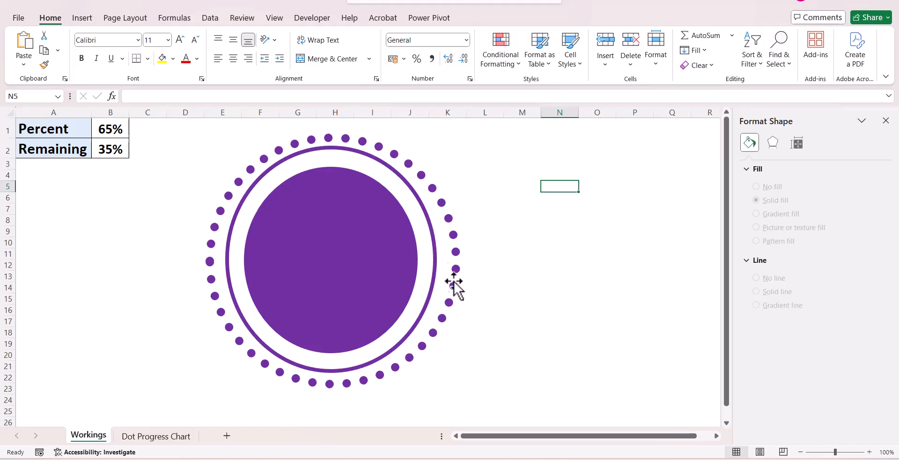
{"action": "left_click", "coordinate": [308, 237]}
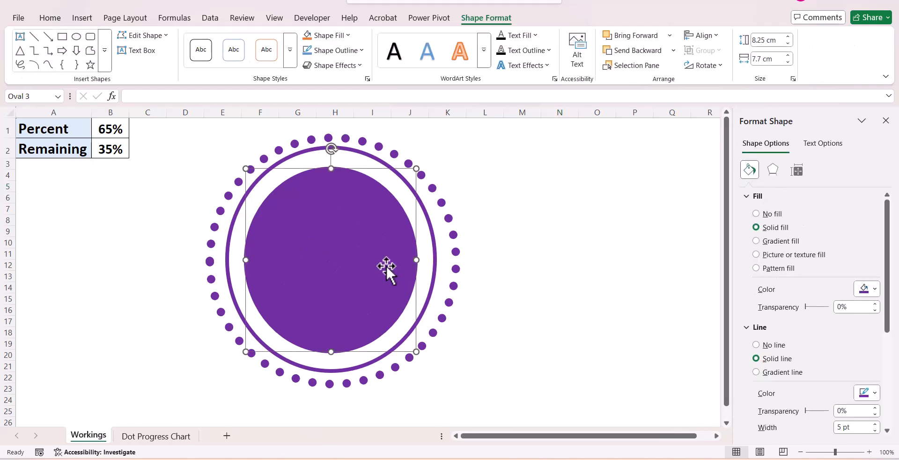
{"action": "left_click", "coordinate": [554, 250]}
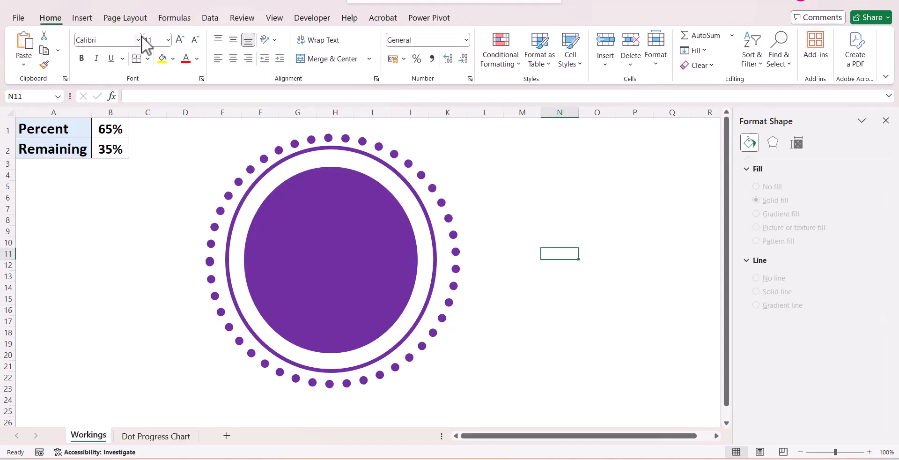
Insert a text box about 3.9 cm wide and 2.5 cm high in the middle of the filled circle and link it to cell B1.
{"action": "left_click", "coordinate": [82, 18]}
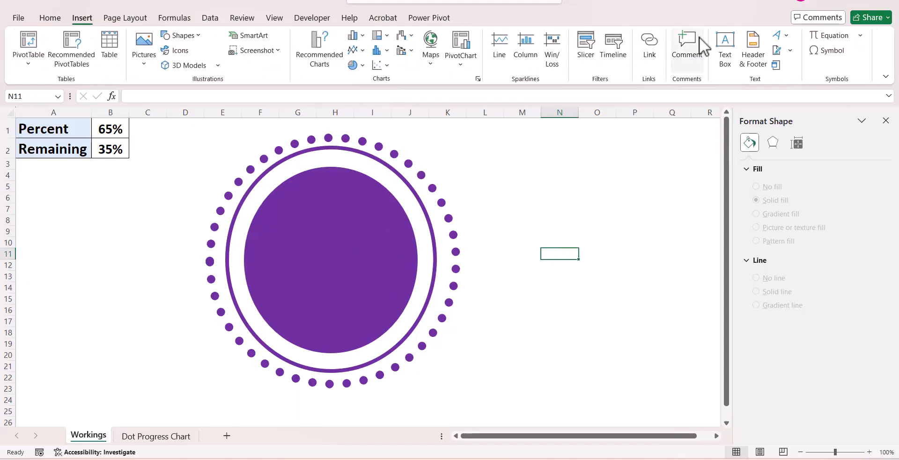
{"action": "left_click", "coordinate": [726, 41]}
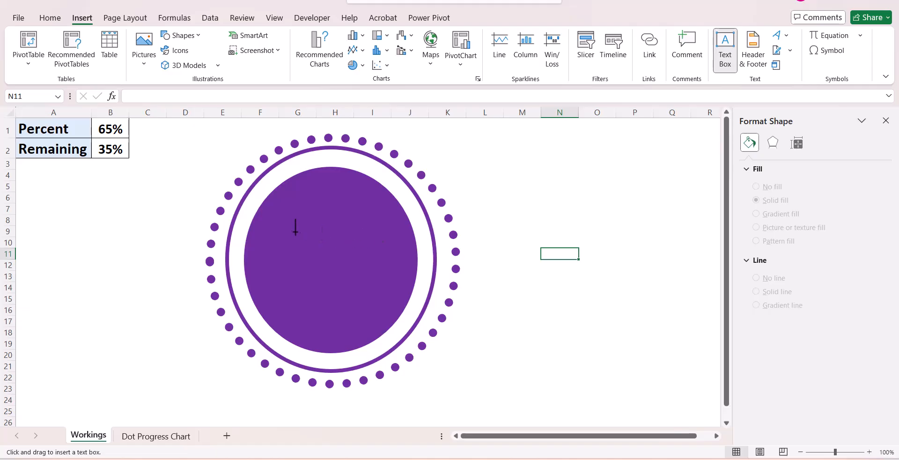
{"action": "left_click_drag", "start_coordinate": [314, 243], "coordinate": [376, 284]}
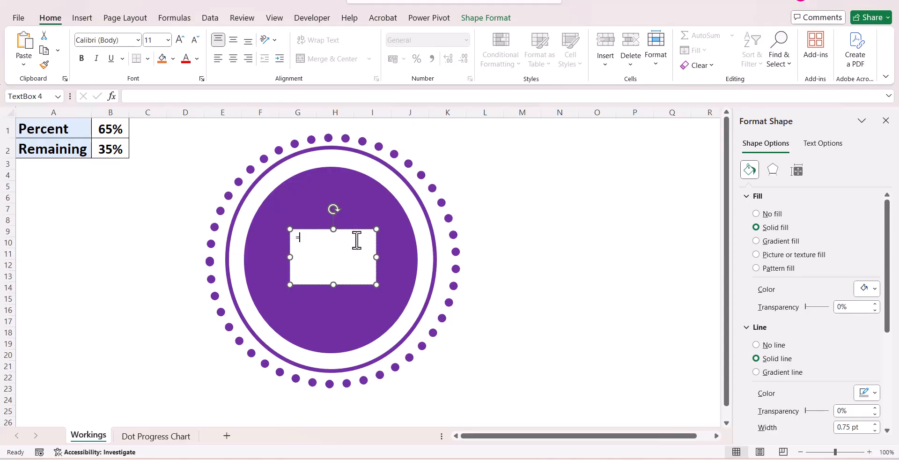
{"action": "key", "text": "BackSpace"}
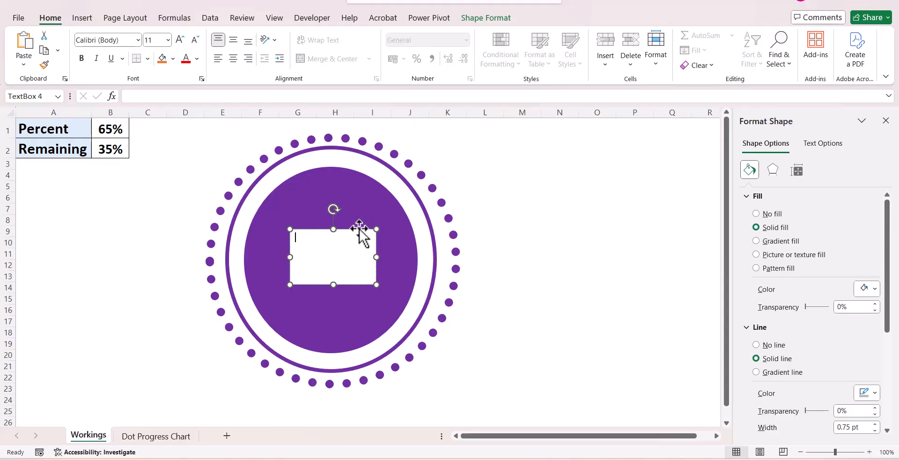
{"action": "left_click", "coordinate": [166, 96]}
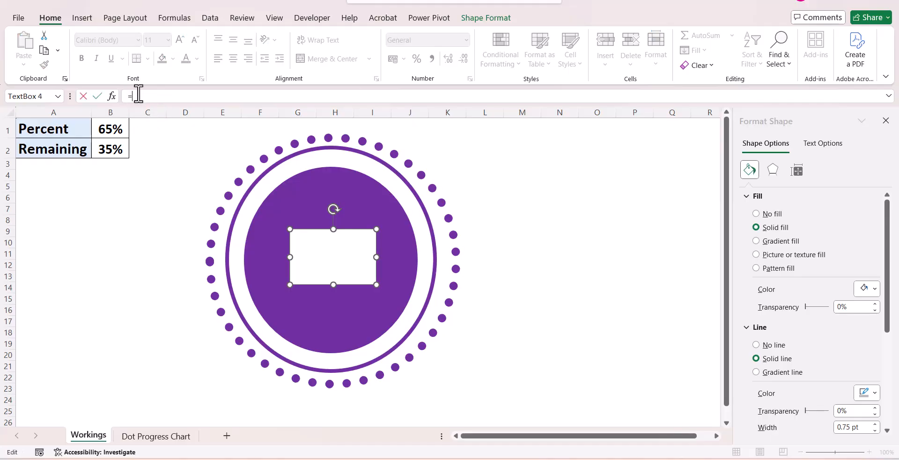
{"action": "left_click", "coordinate": [112, 130]}
{"action": "key", "text": "Return"}
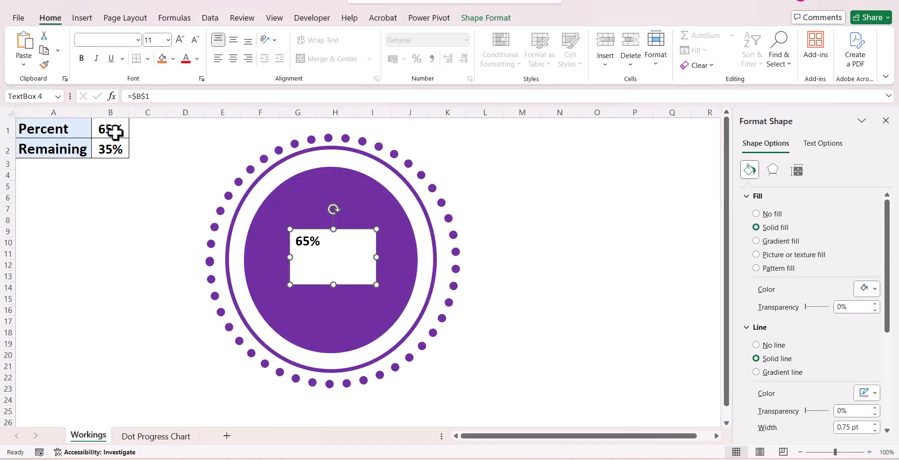
Centre the percentage horizontally and vertically in the text box, and format it in white at font size 40.
{"action": "left_click", "coordinate": [233, 58]}
{"action": "left_click", "coordinate": [233, 42]}
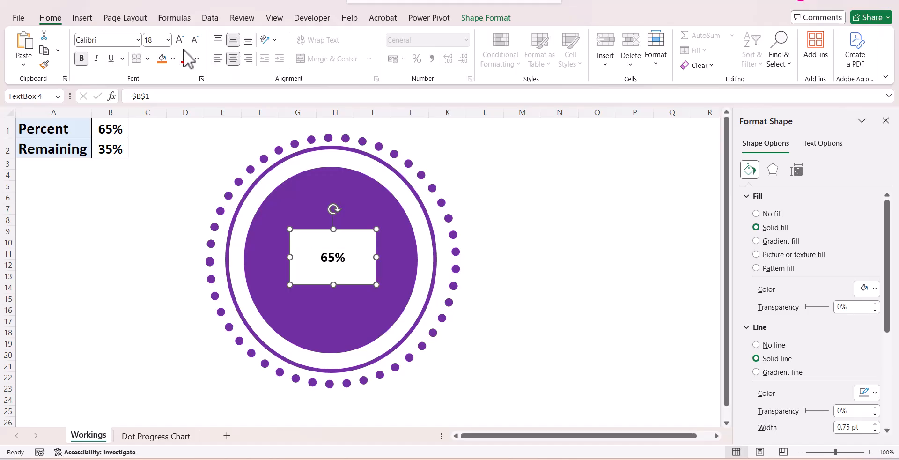
{"action": "left_click", "coordinate": [182, 41]}
{"action": "left_click", "coordinate": [182, 41]}
{"action": "left_click", "coordinate": [183, 42]}
{"action": "left_click", "coordinate": [183, 41]}
{"action": "left_click", "coordinate": [182, 41]}
{"action": "left_click", "coordinate": [197, 59]}
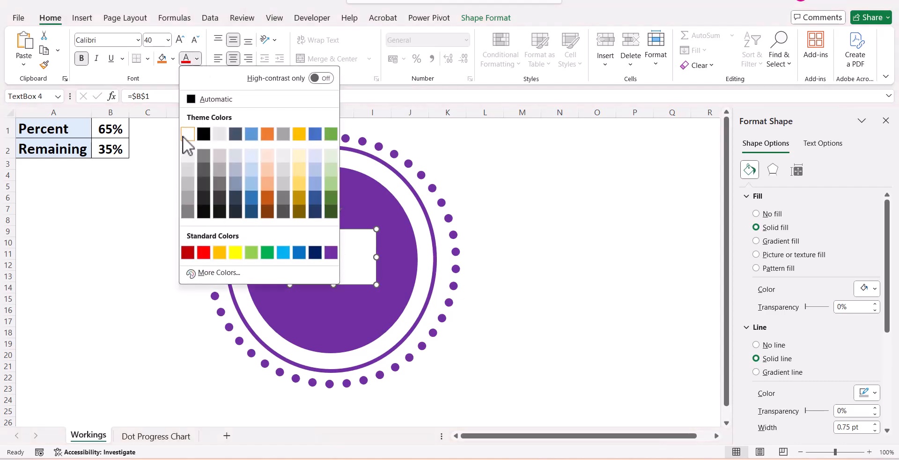
{"action": "left_click", "coordinate": [184, 136]}
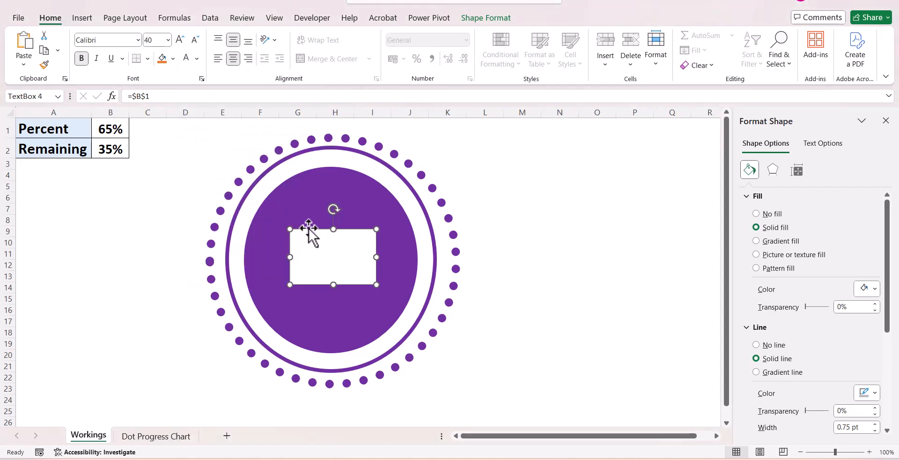
Remove the text box's fill and outline.
{"action": "left_click", "coordinate": [485, 18]}
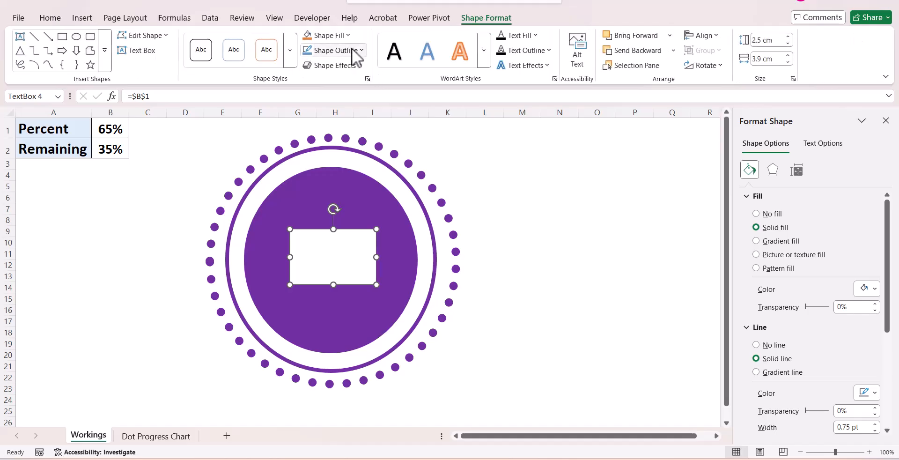
{"action": "left_click", "coordinate": [348, 35]}
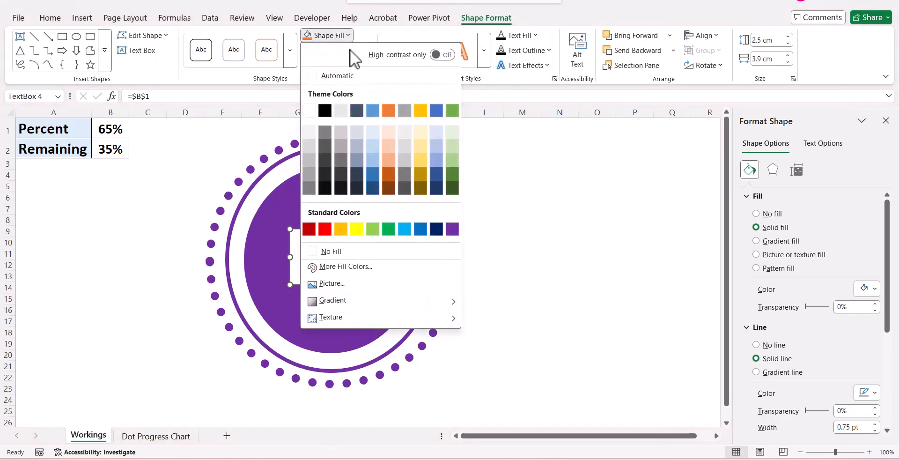
{"action": "left_click", "coordinate": [354, 250]}
{"action": "left_click", "coordinate": [360, 50]}
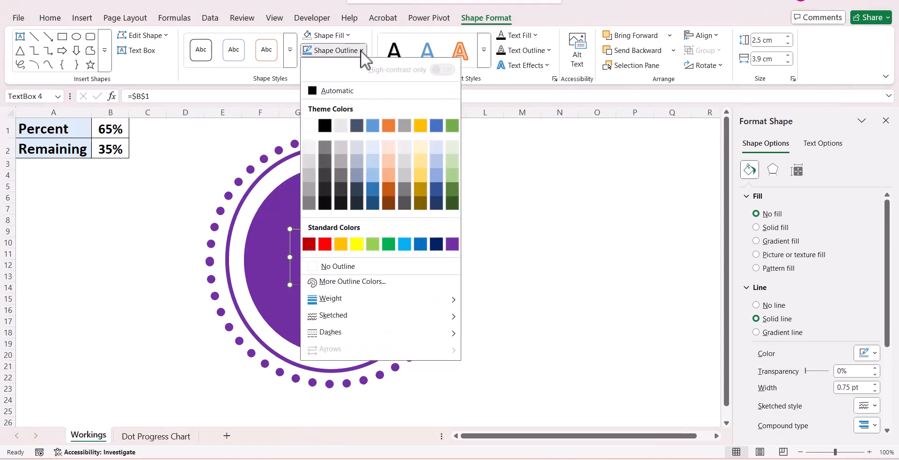
{"action": "left_click", "coordinate": [347, 266]}
{"action": "left_click", "coordinate": [535, 238]}
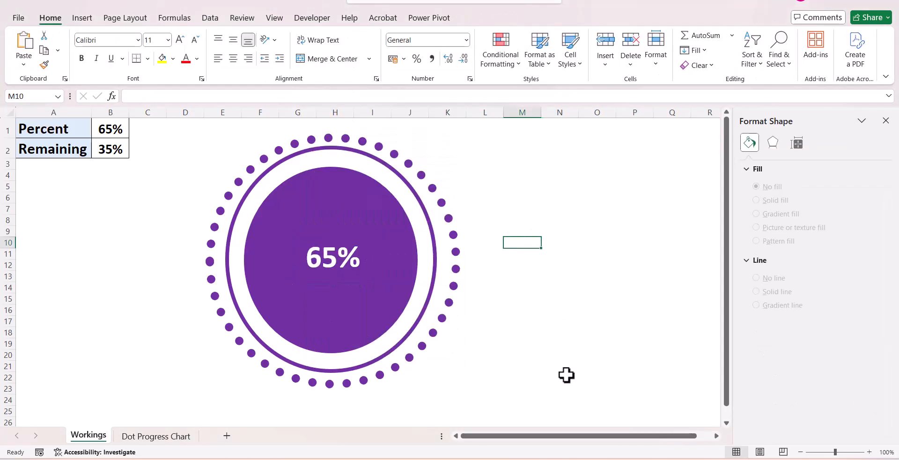
Insert a doughnut chart from the Percent and Remaining data in A1:B2.
{"action": "left_click_drag", "start_coordinate": [53, 131], "coordinate": [110, 154]}
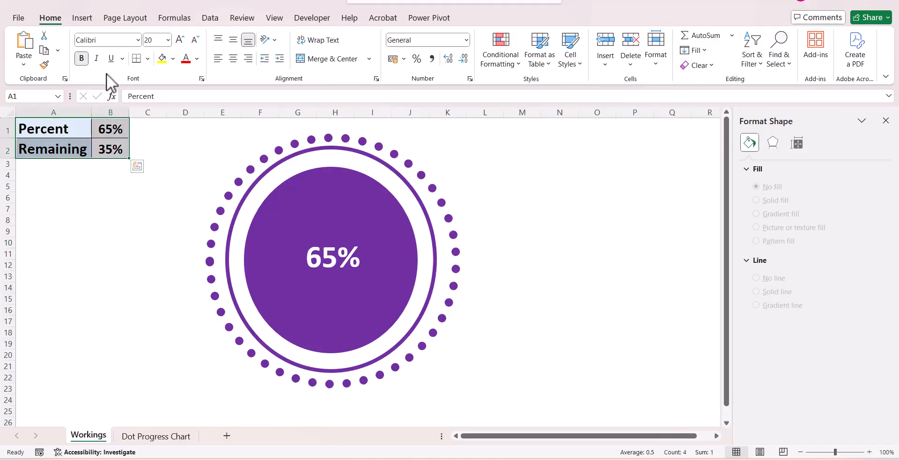
{"action": "left_click", "coordinate": [84, 19]}
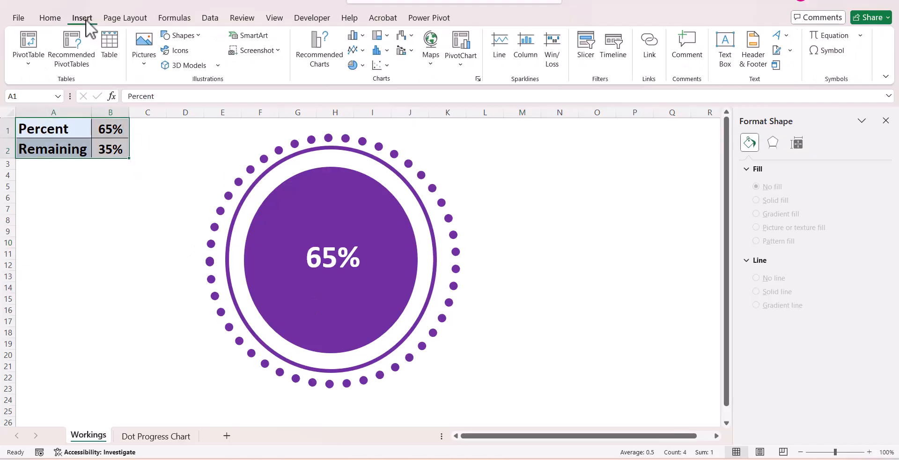
{"action": "left_click", "coordinate": [358, 65]}
{"action": "left_click", "coordinate": [364, 219]}
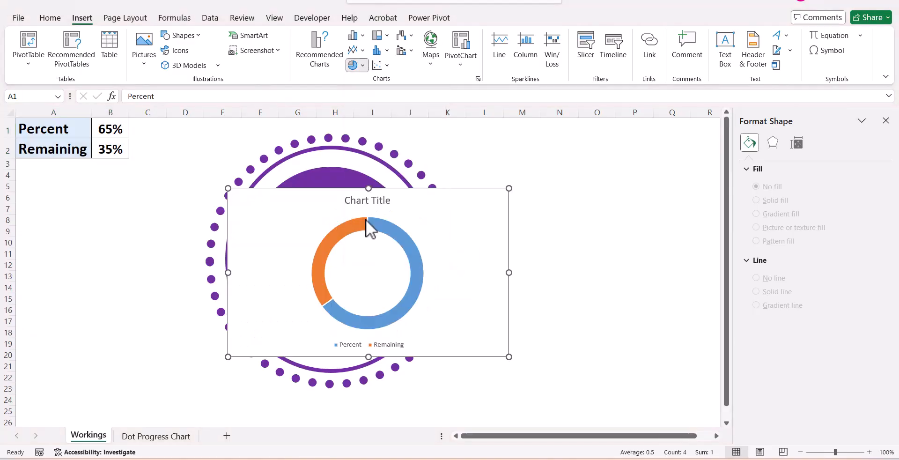
Delete the doughnut chart's title and legend.
{"action": "left_click", "coordinate": [377, 200]}
{"action": "key", "text": "Delete"}
{"action": "left_click", "coordinate": [398, 345]}
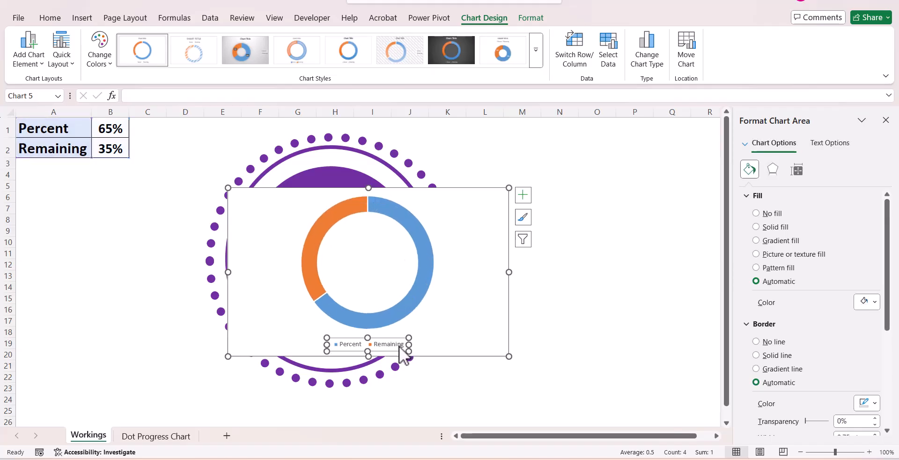
{"action": "key", "text": "Delete"}
Remove the doughnut ring's border line and fill the Remaining slice with solid white.
{"action": "left_click", "coordinate": [400, 339]}
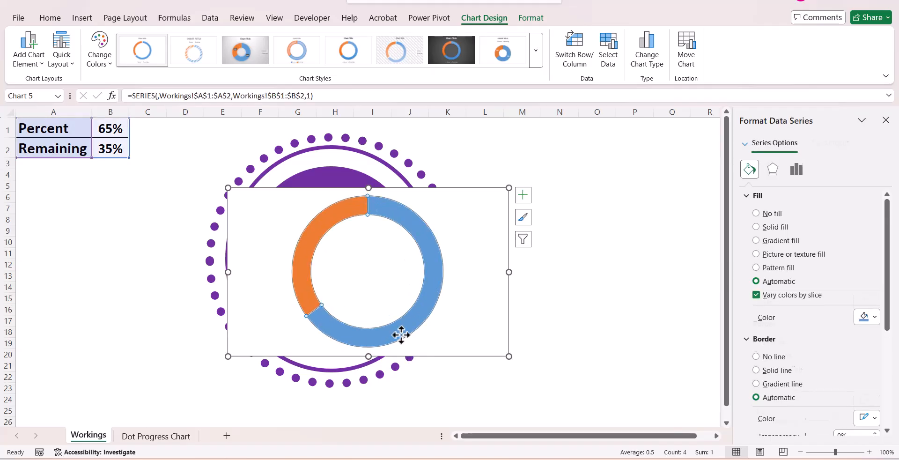
{"action": "left_click", "coordinate": [756, 356]}
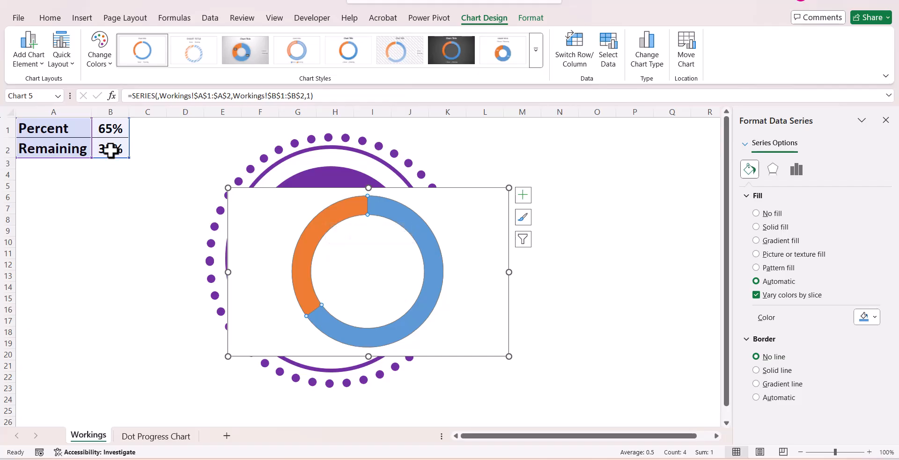
{"action": "left_click", "coordinate": [326, 218]}
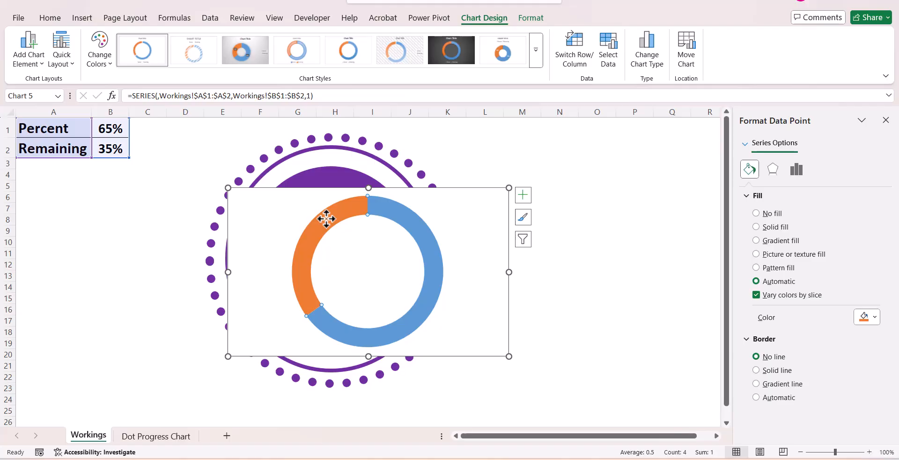
{"action": "left_click", "coordinate": [763, 228]}
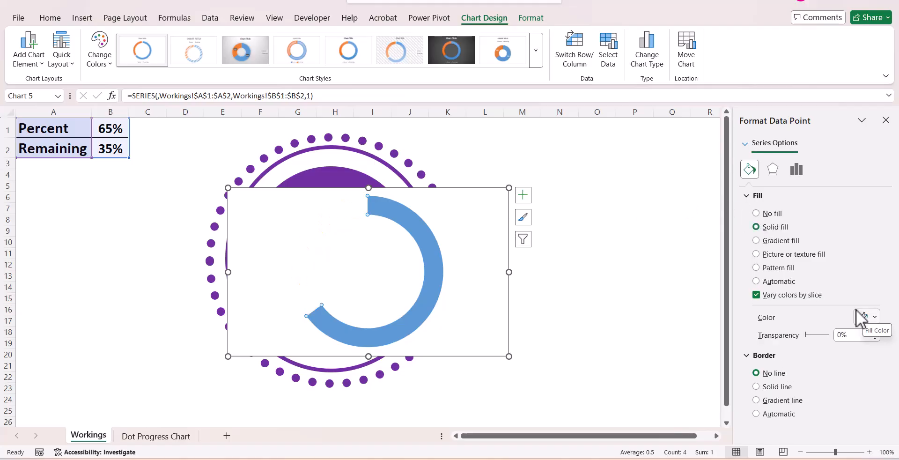
{"action": "left_click", "coordinate": [873, 316]}
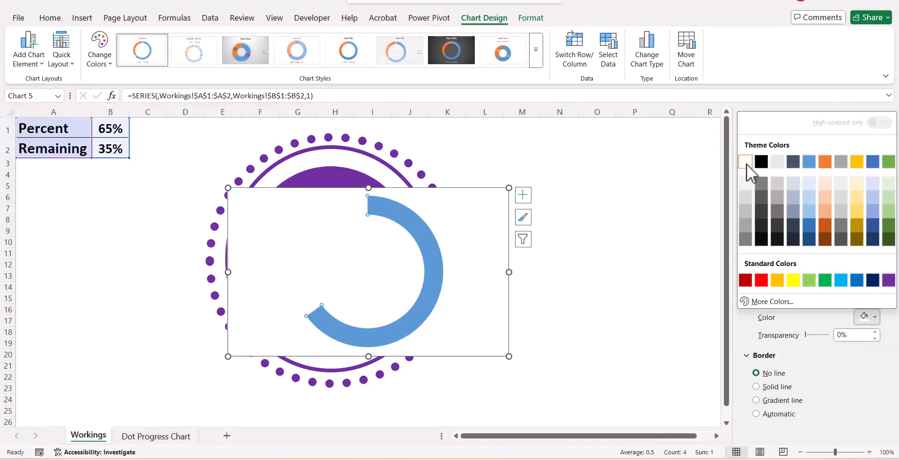
{"action": "left_click", "coordinate": [746, 164]}
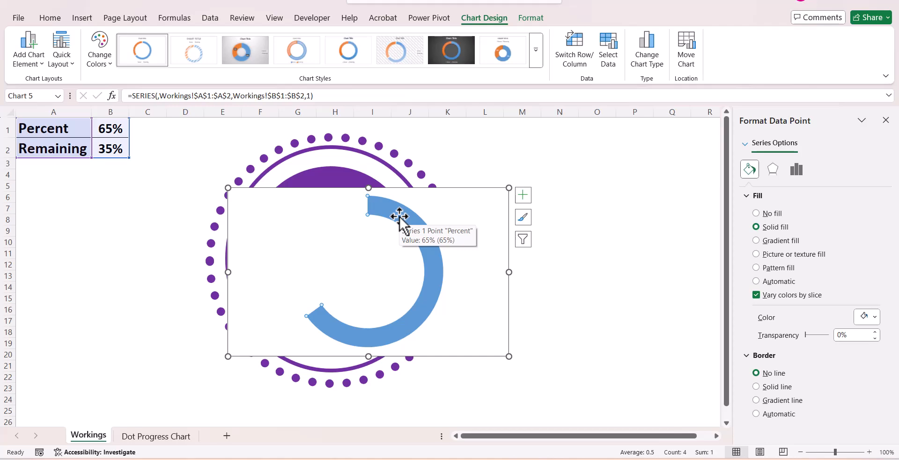
Remove the fill of the doughnut chart's background area.
{"action": "left_click", "coordinate": [410, 190]}
{"action": "left_click", "coordinate": [531, 19]}
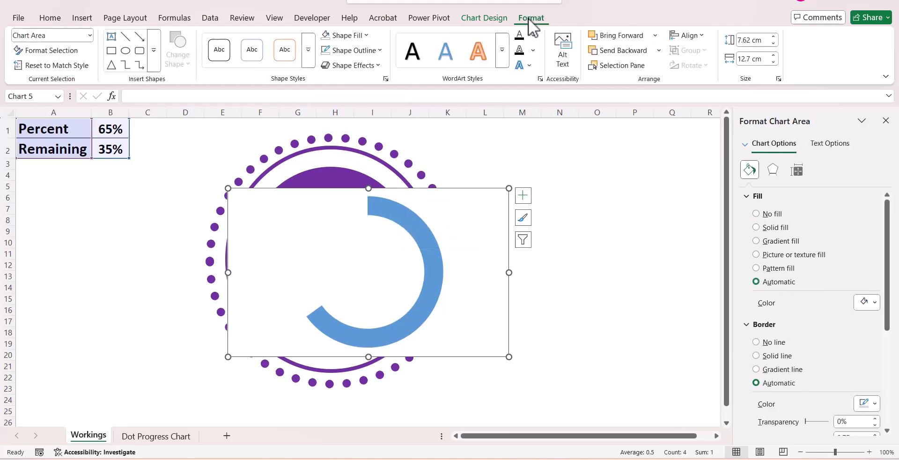
{"action": "left_click", "coordinate": [368, 37]}
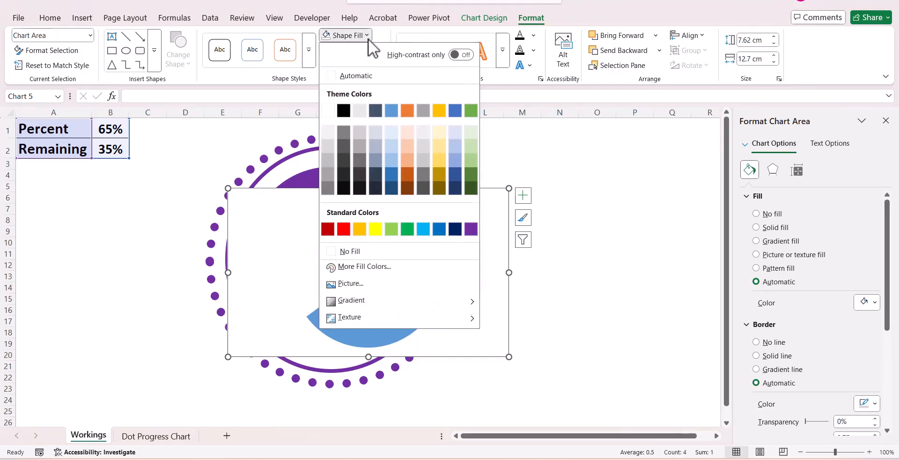
{"action": "left_click", "coordinate": [381, 251]}
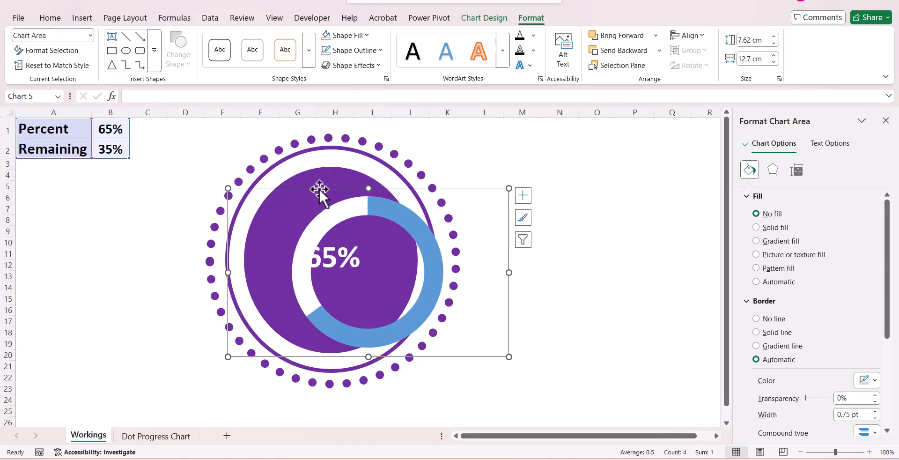
Move and enlarge the doughnut chart to about 12.48 cm high and 20.28 cm wide so its ring covers the dotted ring.
{"action": "left_click_drag", "start_coordinate": [319, 189], "coordinate": [245, 141]}
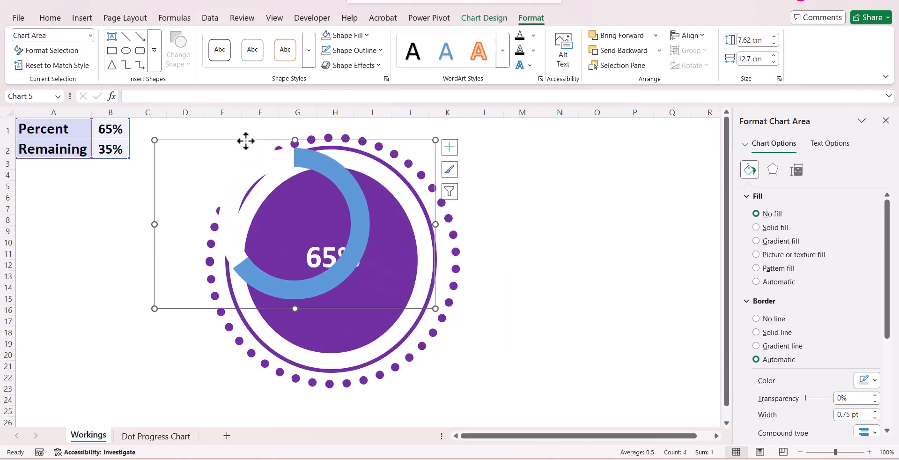
{"action": "left_click_drag", "start_coordinate": [436, 311], "coordinate": [559, 397]}
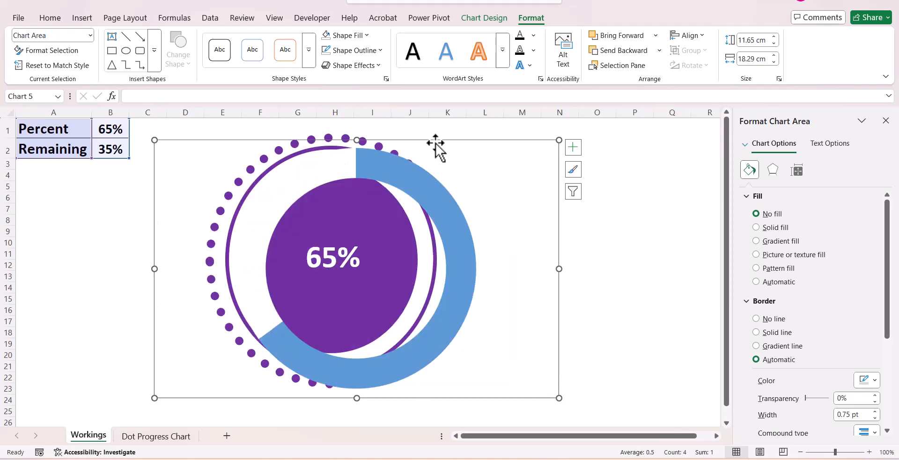
{"action": "left_click_drag", "start_coordinate": [433, 143], "coordinate": [401, 129]}
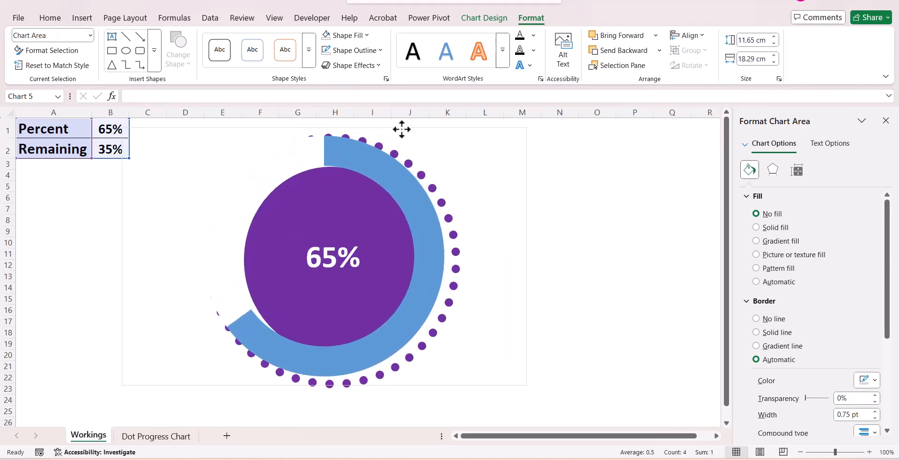
{"action": "left_click_drag", "start_coordinate": [526, 385], "coordinate": [556, 398]}
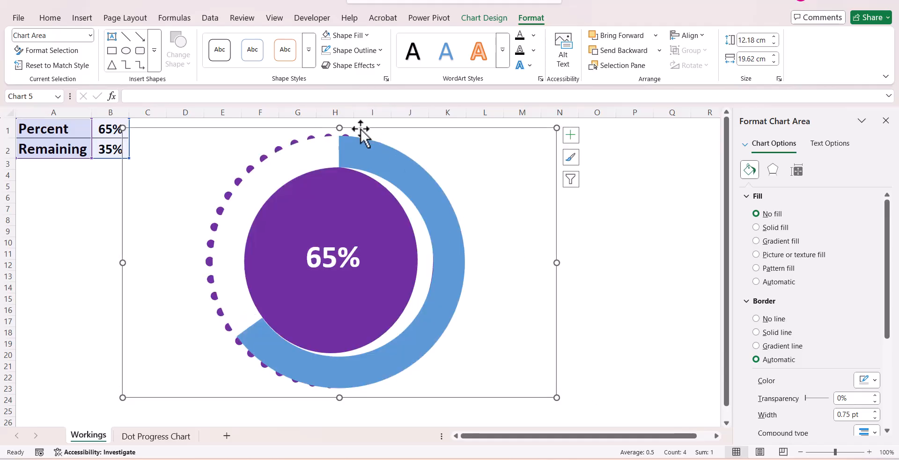
{"action": "left_click_drag", "start_coordinate": [359, 125], "coordinate": [348, 124]}
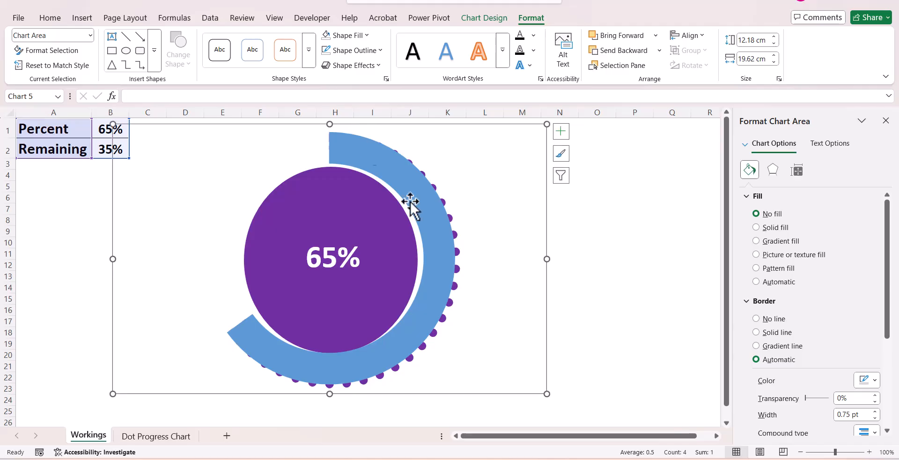
{"action": "left_click_drag", "start_coordinate": [546, 393], "coordinate": [560, 400]}
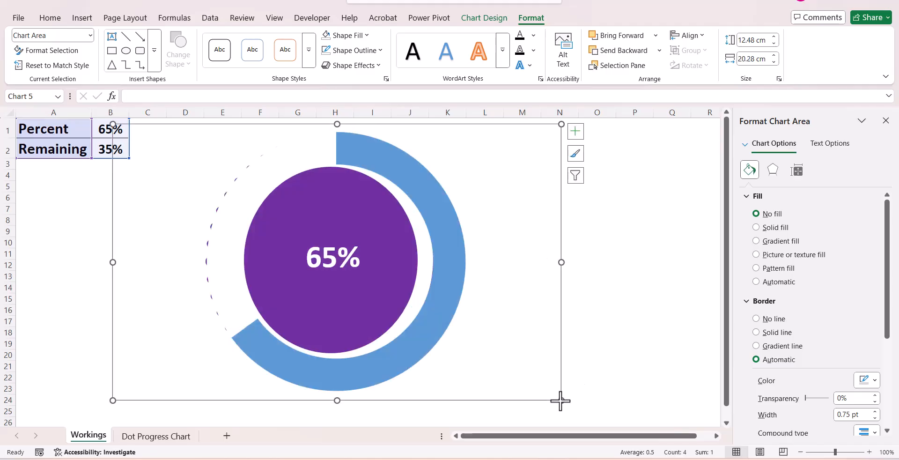
{"action": "left_click_drag", "start_coordinate": [380, 124], "coordinate": [375, 123]}
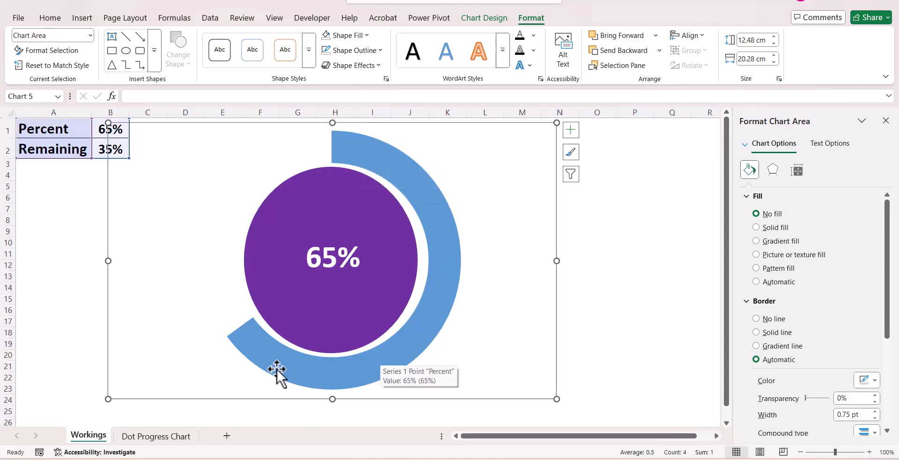
Set the Percent slice to no fill and nudge the chart sideways over the dotted ring.
{"action": "left_click", "coordinate": [385, 160]}
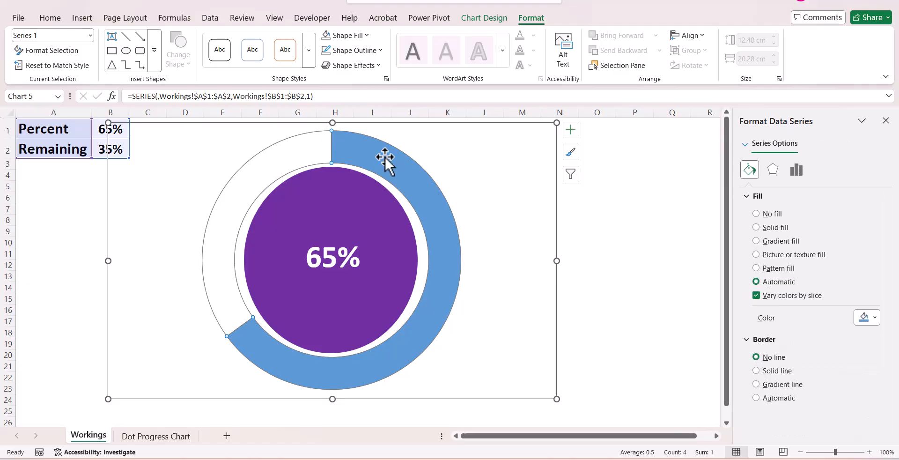
{"action": "left_click", "coordinate": [384, 156]}
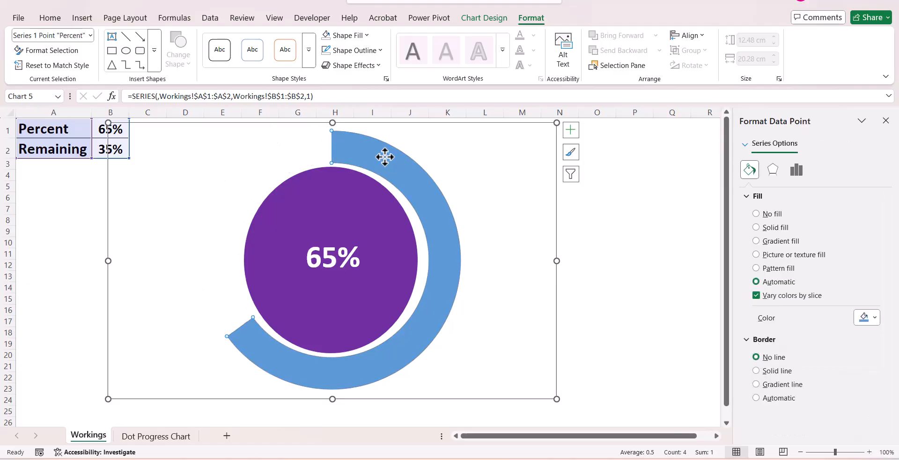
{"action": "left_click", "coordinate": [756, 213]}
{"action": "left_click", "coordinate": [701, 251]}
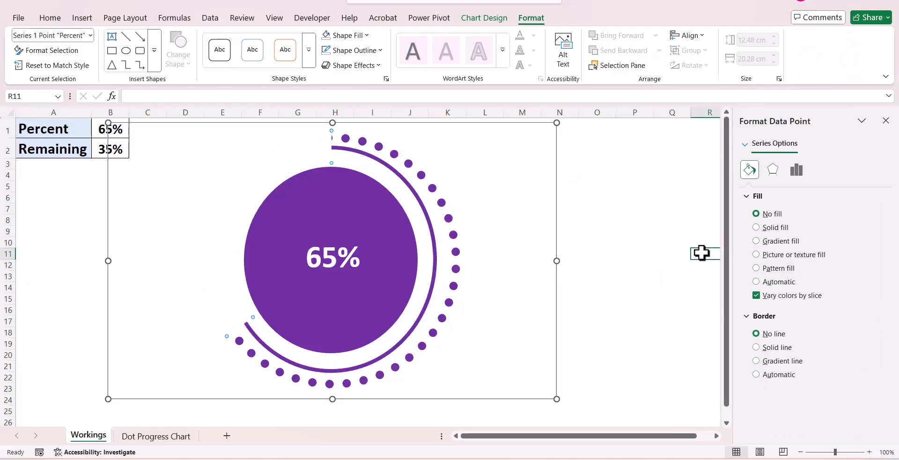
{"action": "left_click", "coordinate": [435, 124]}
{"action": "left_click_drag", "start_coordinate": [436, 125], "coordinate": [416, 124]}
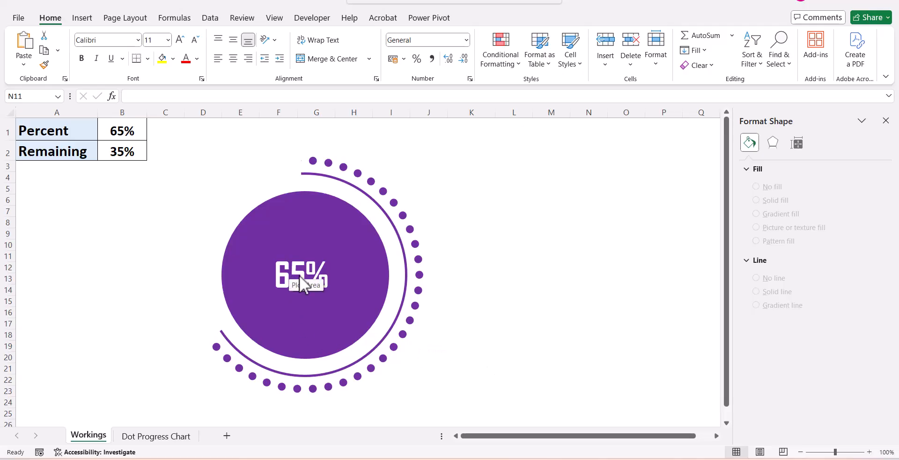
Test the progress chart by setting the Percent value in B1 to 75%, 100% and finally 15%.
{"action": "left_click", "coordinate": [112, 130]}
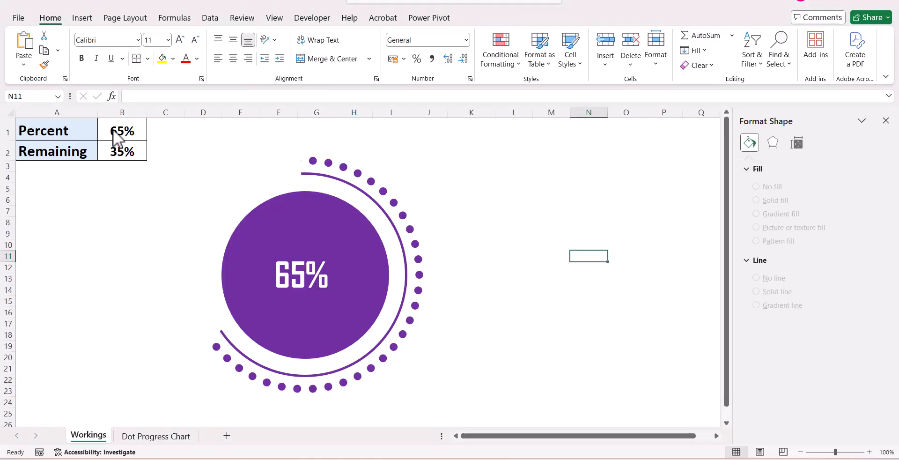
{"action": "type", "text": "75"}
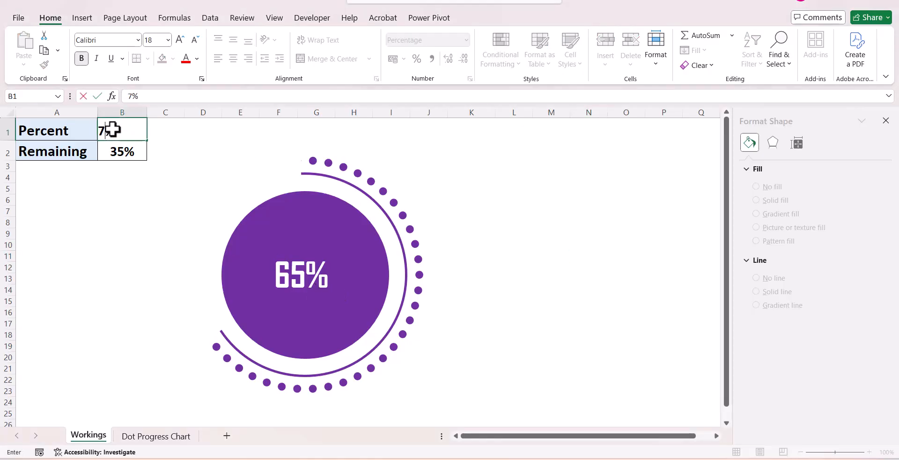
{"action": "key", "text": "Return"}
{"action": "left_click", "coordinate": [113, 129]}
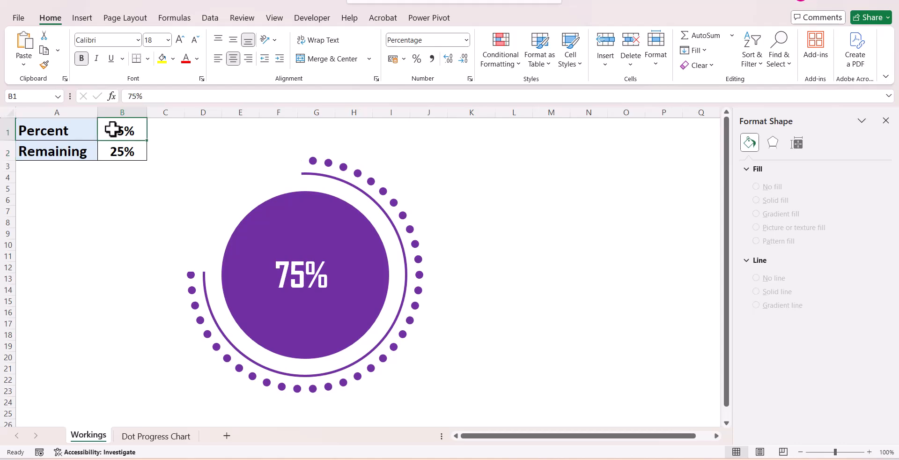
{"action": "type", "text": "100"}
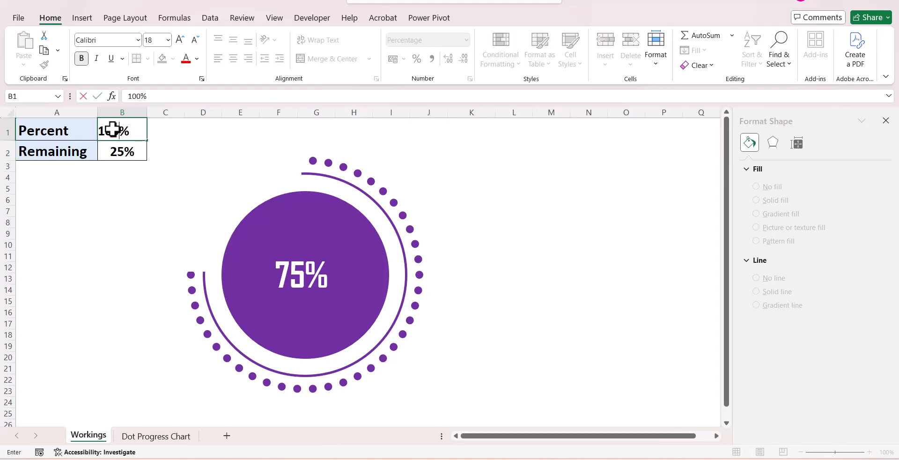
{"action": "key", "text": "Return"}
{"action": "left_click", "coordinate": [112, 130]}
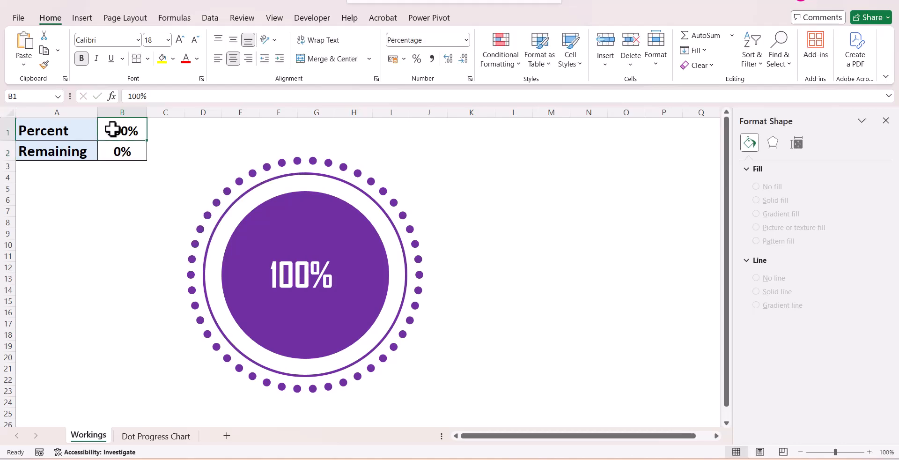
{"action": "type", "text": "15"}
{"action": "key", "text": "Return"}
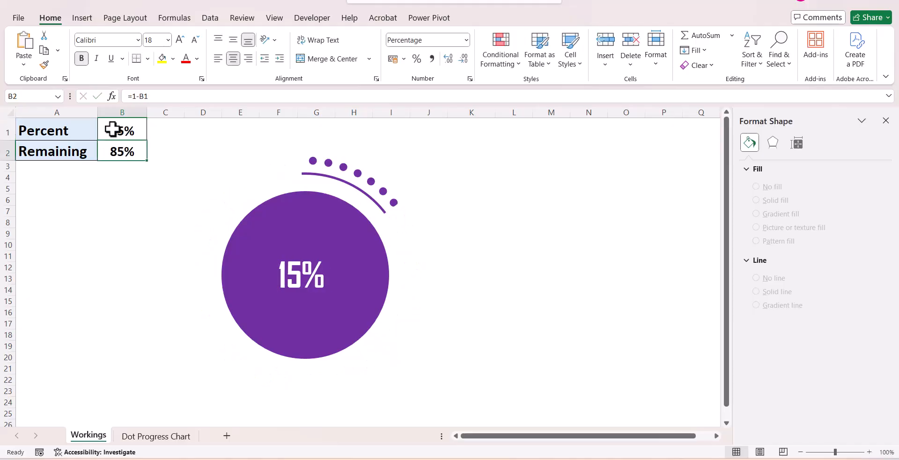